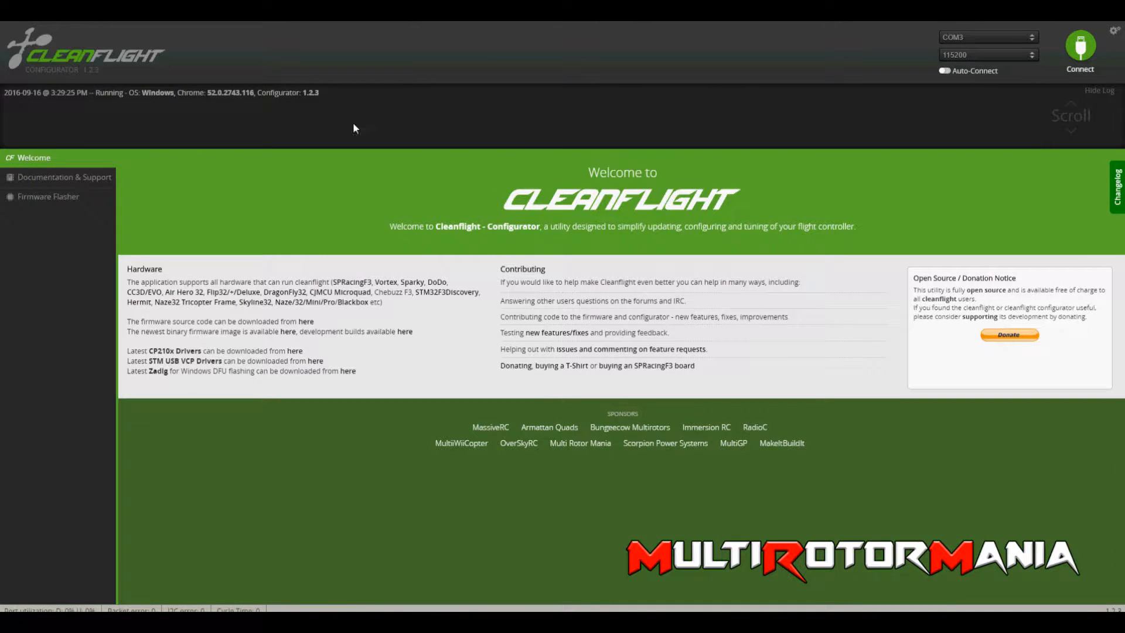
In the firmware flasher, choose the SPRACINGF3 board with stable version v1.13.0 and load that firmware from the online source.
{"action": "left_click", "coordinate": [47, 197]}
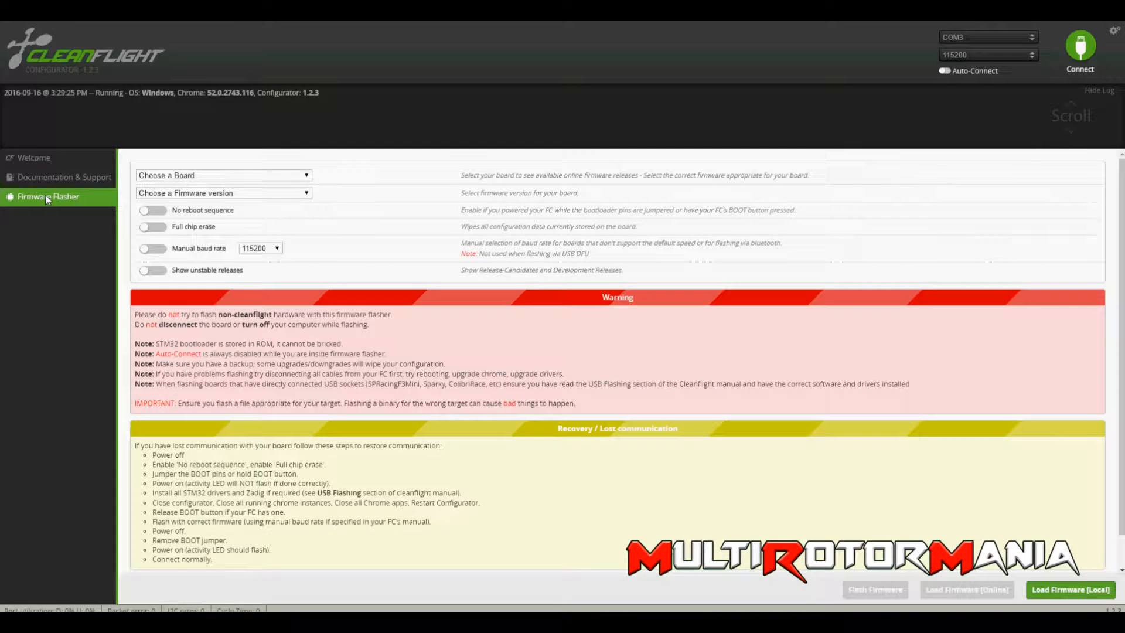
{"action": "left_click", "coordinate": [224, 176]}
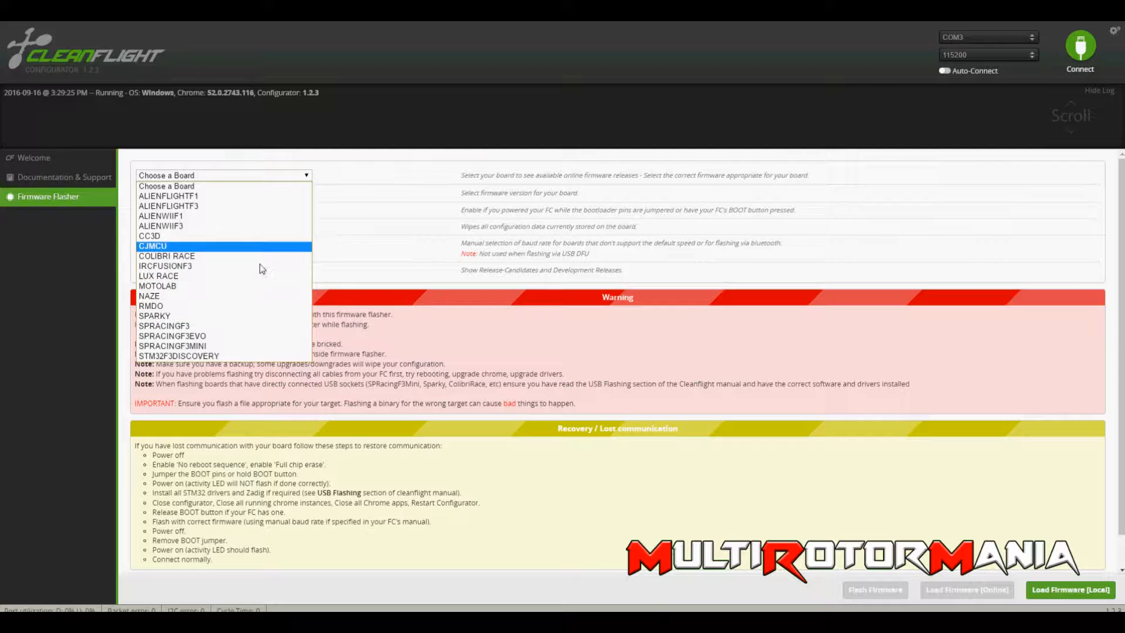
{"action": "left_click", "coordinate": [247, 332]}
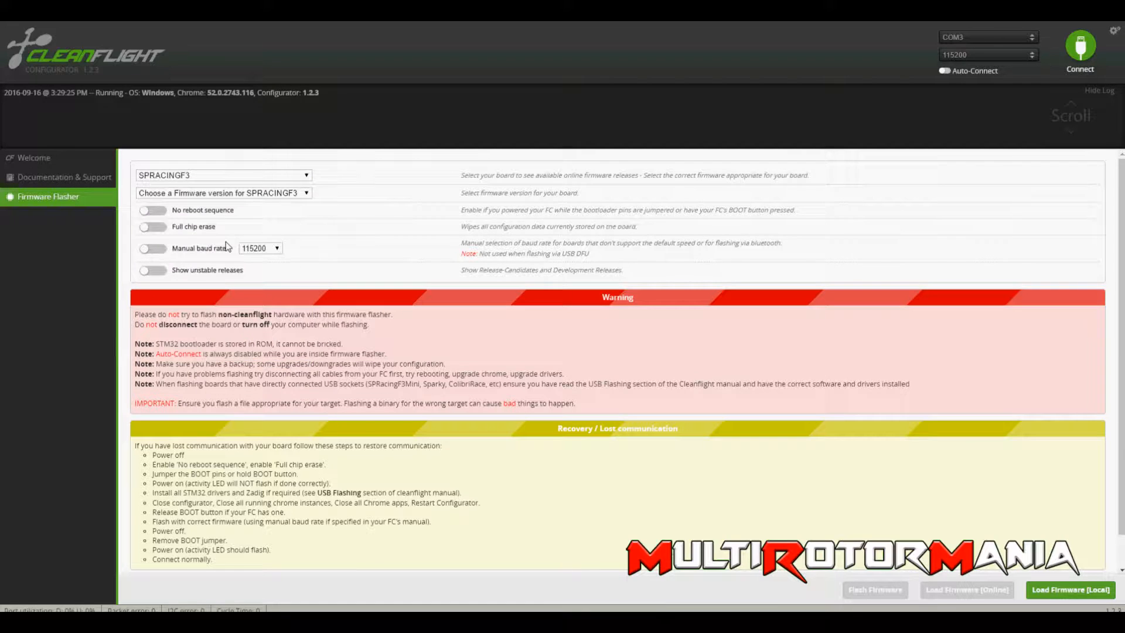
{"action": "left_click", "coordinate": [251, 194]}
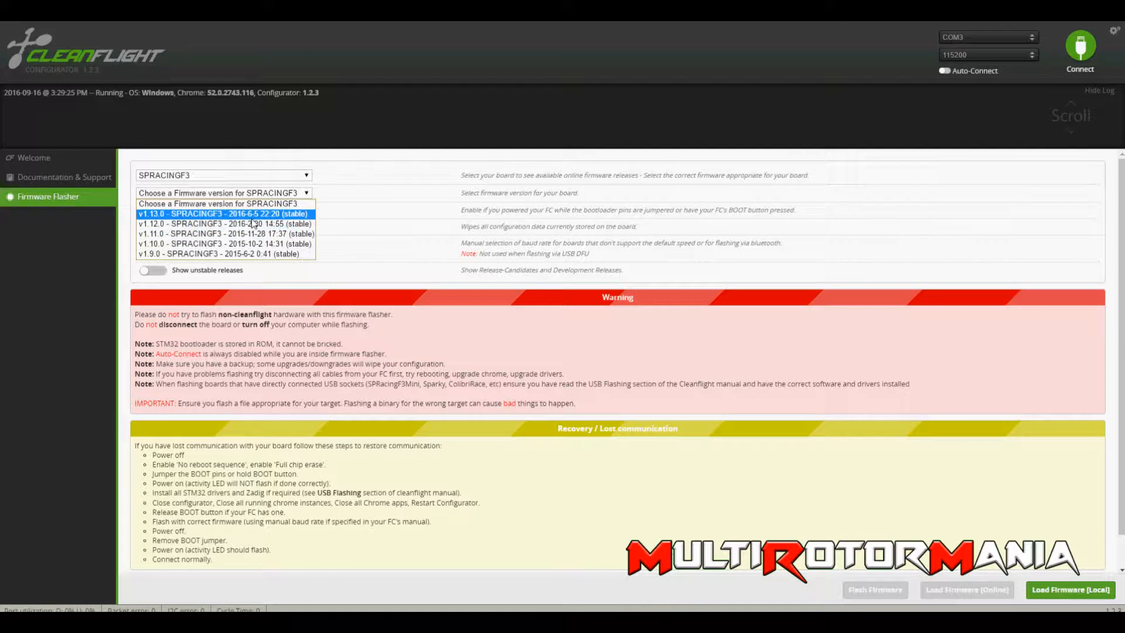
{"action": "left_click", "coordinate": [253, 217]}
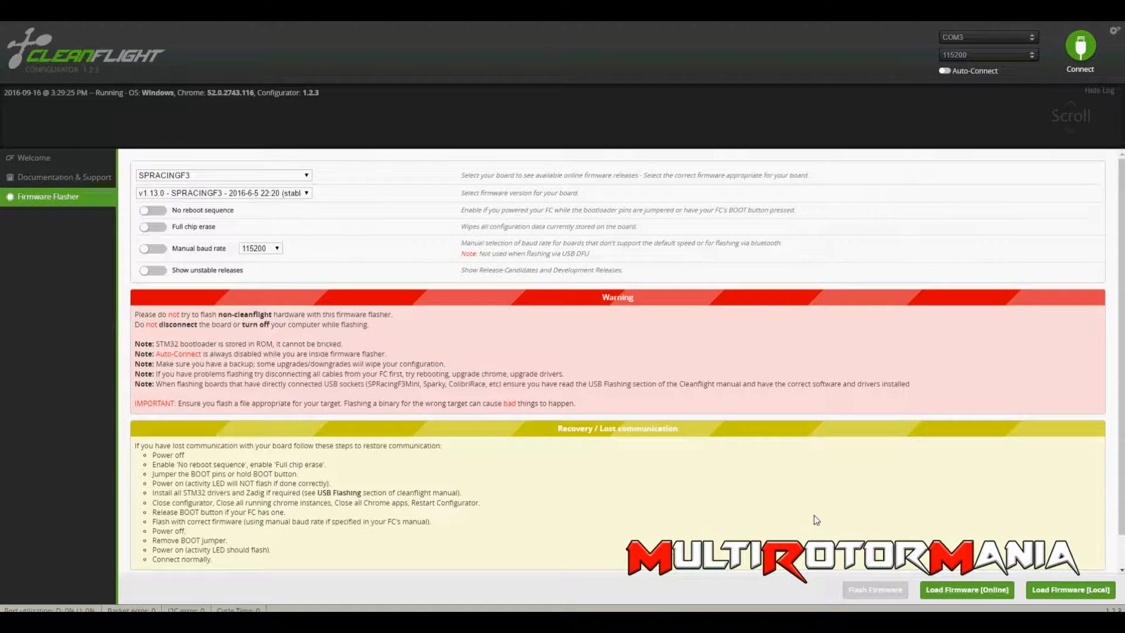
{"action": "scroll", "coordinate": [810, 512], "scroll_direction": "down", "scroll_amount": 1}
{"action": "left_click", "coordinate": [961, 590]}
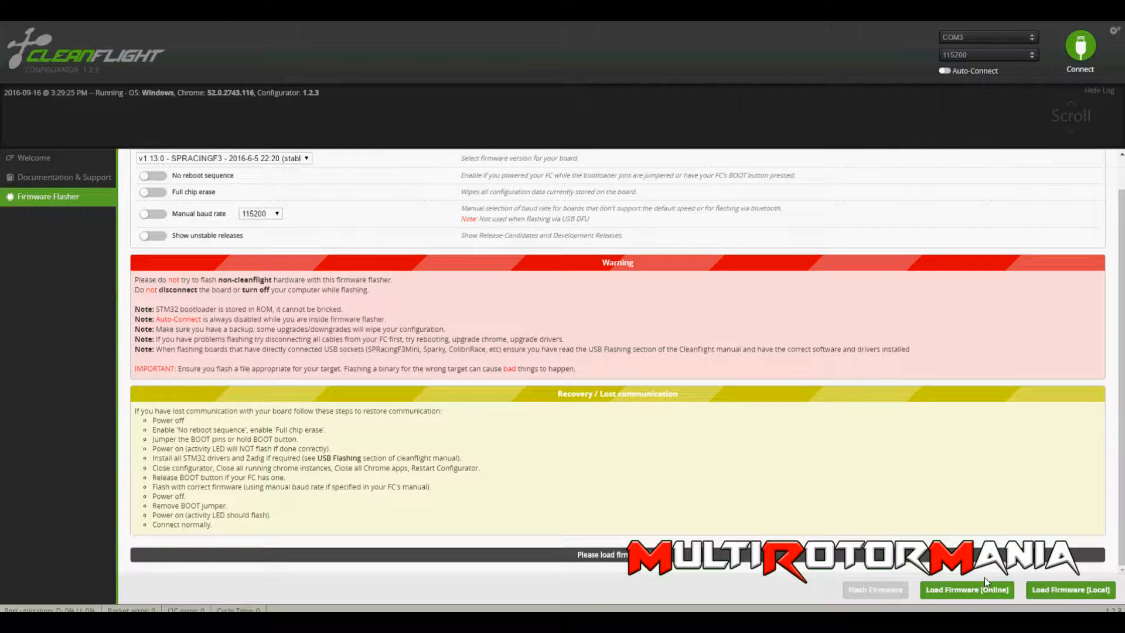
{"action": "left_click", "coordinate": [985, 590]}
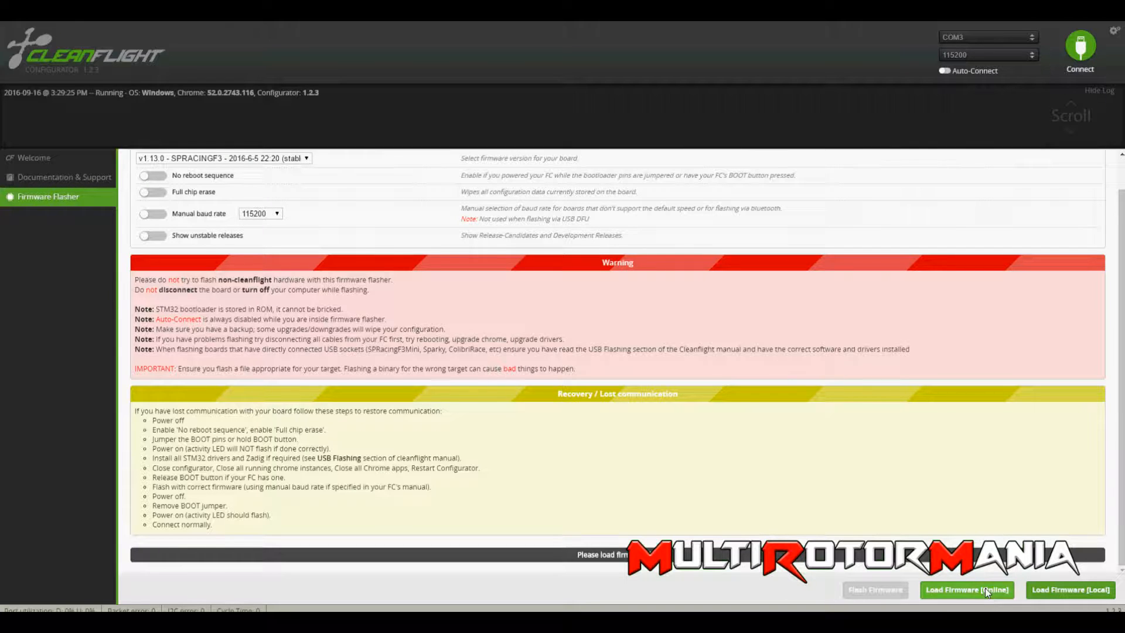
Read through the release notes of the loaded firmware and flash it to the board.
{"action": "scroll", "coordinate": [584, 443], "scroll_direction": "down", "scroll_amount": 1}
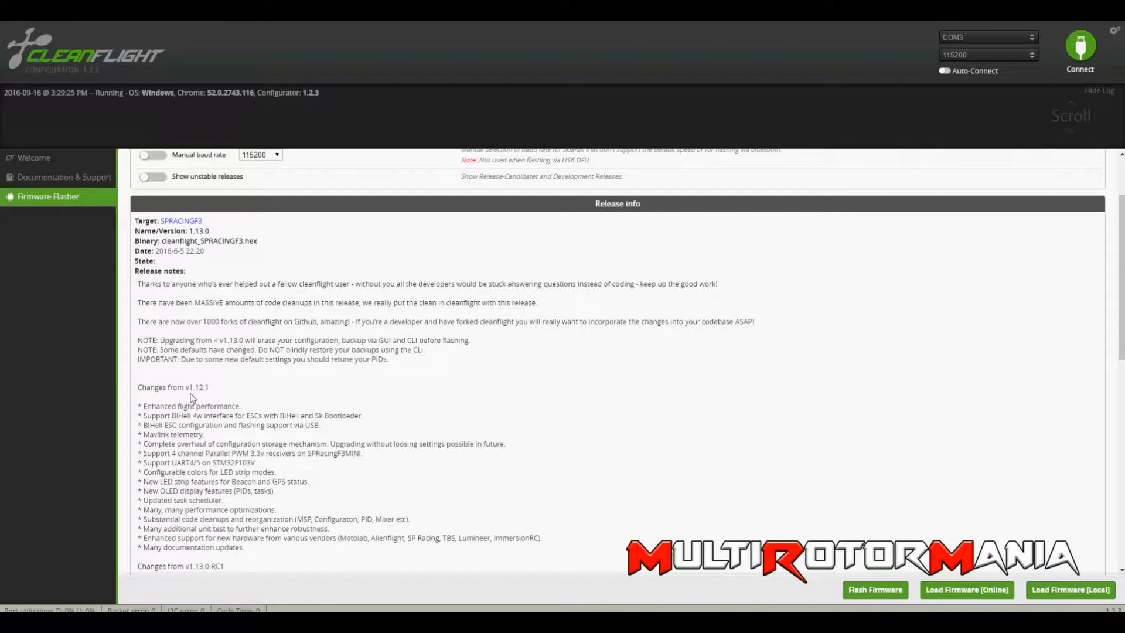
{"action": "scroll", "coordinate": [227, 428], "scroll_direction": "down", "scroll_amount": 3}
{"action": "scroll", "coordinate": [384, 456], "scroll_direction": "down", "scroll_amount": 6}
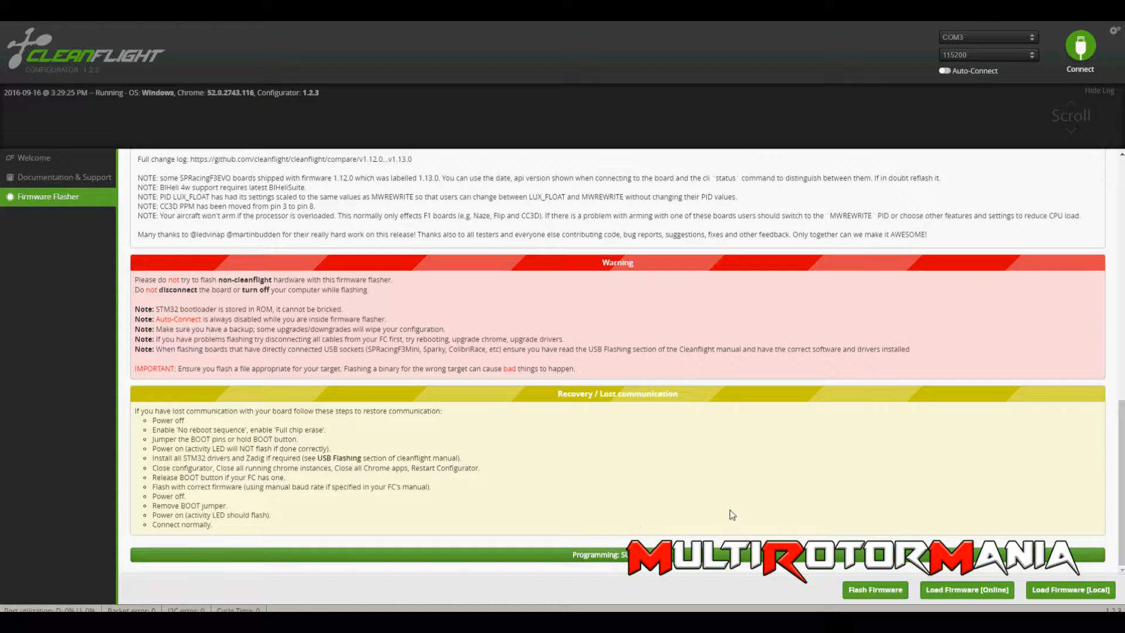
{"action": "scroll", "coordinate": [674, 488], "scroll_direction": "up", "scroll_amount": 2}
{"action": "scroll", "coordinate": [604, 469], "scroll_direction": "down", "scroll_amount": 2}
{"action": "scroll", "coordinate": [316, 382], "scroll_direction": "up", "scroll_amount": 10}
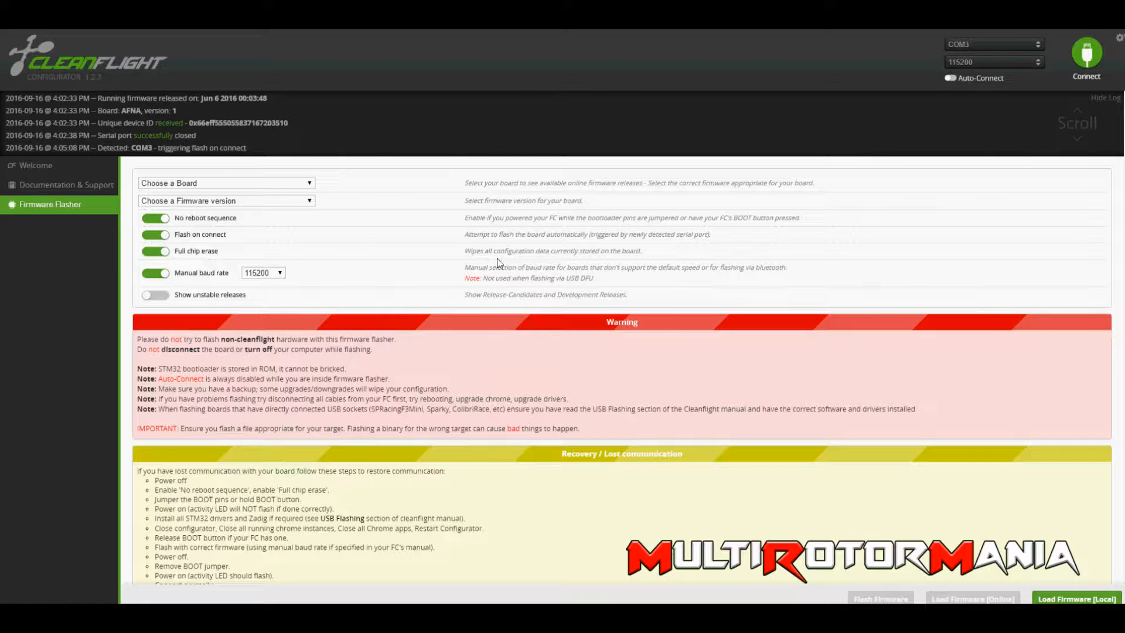
Connect to the flight controller and reset the Z axis of the 3D model view.
{"action": "left_click", "coordinate": [1087, 52]}
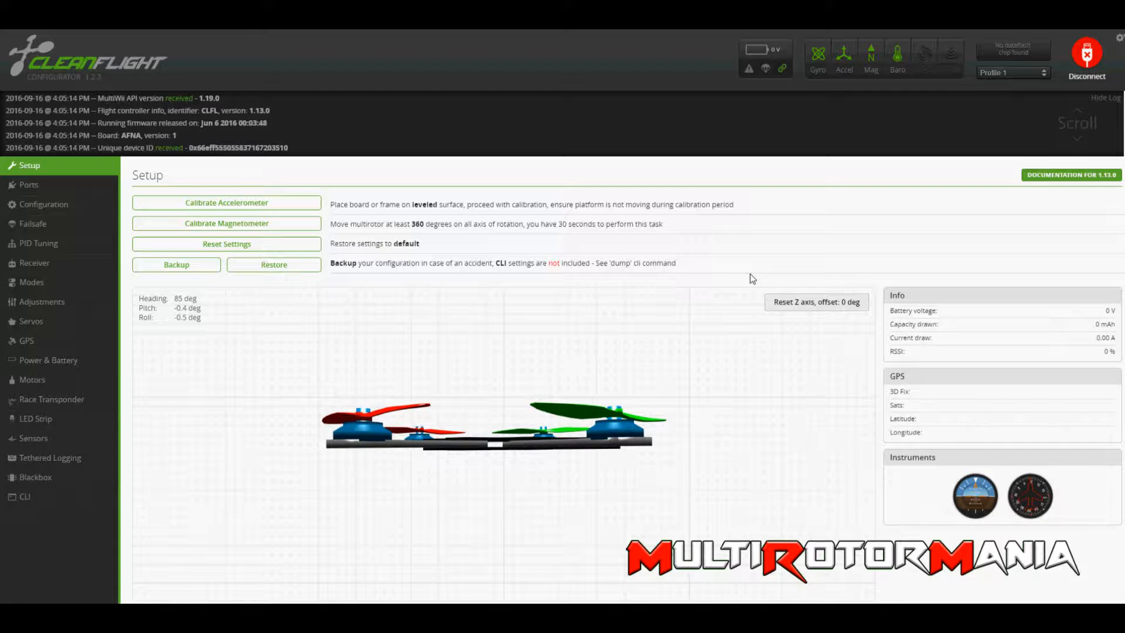
{"action": "left_click", "coordinate": [820, 310]}
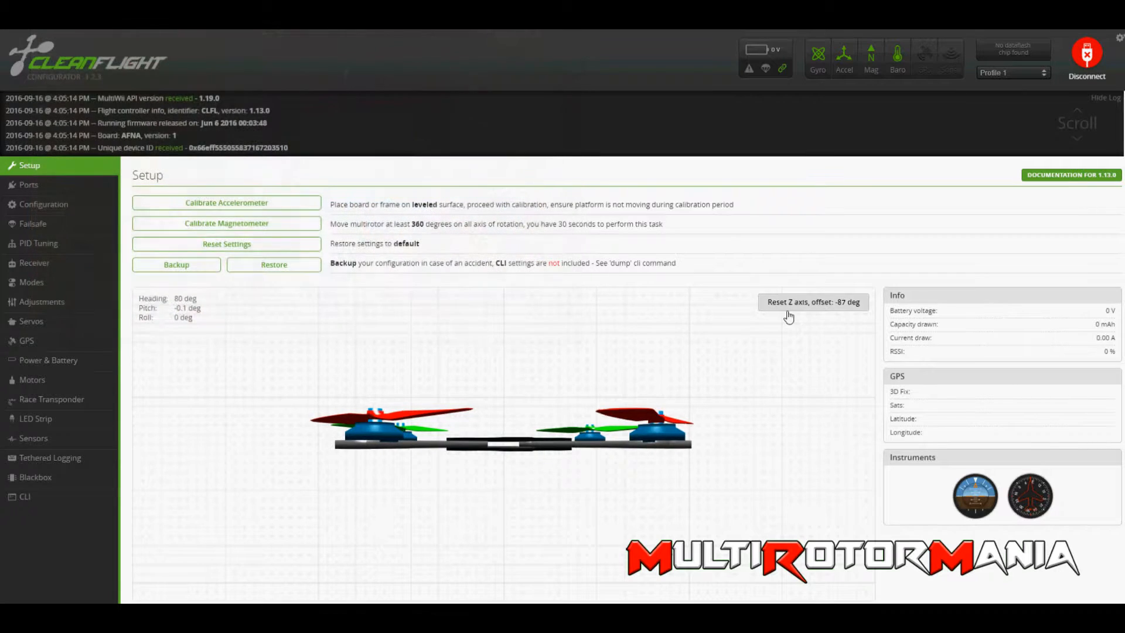
Set the board alignment's yaw to 90 degrees, save and reboot, and check the model's orientation in the setup view.
{"action": "left_click", "coordinate": [48, 206]}
{"action": "scroll", "coordinate": [132, 332], "scroll_direction": "down", "scroll_amount": 3}
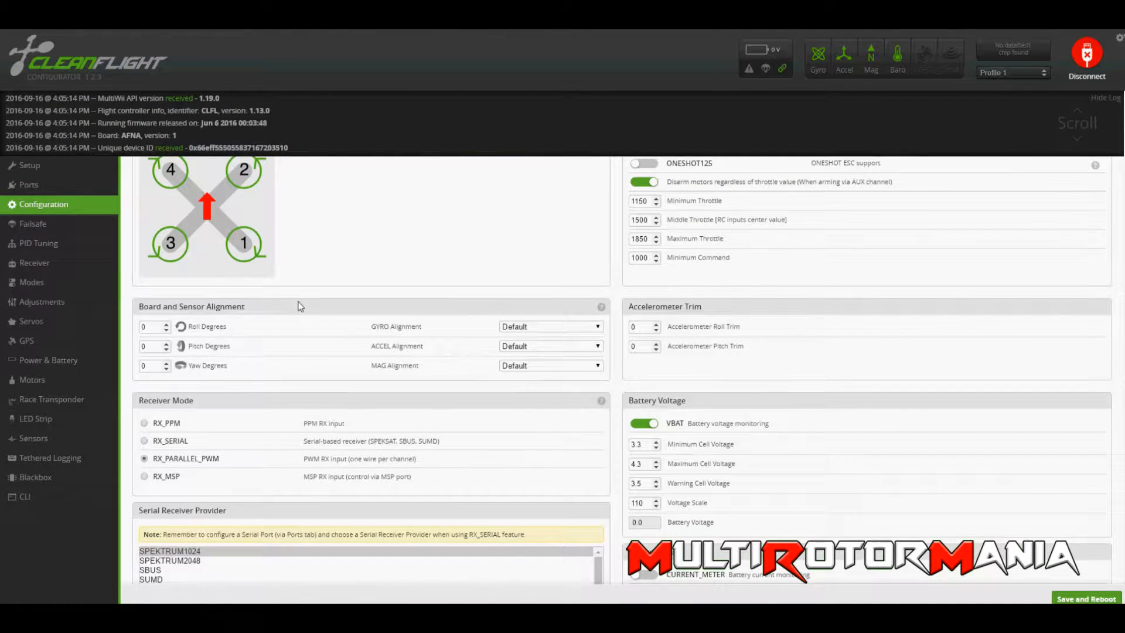
{"action": "left_click_drag", "start_coordinate": [152, 363], "coordinate": [137, 368]}
{"action": "left_click", "coordinate": [1086, 598]}
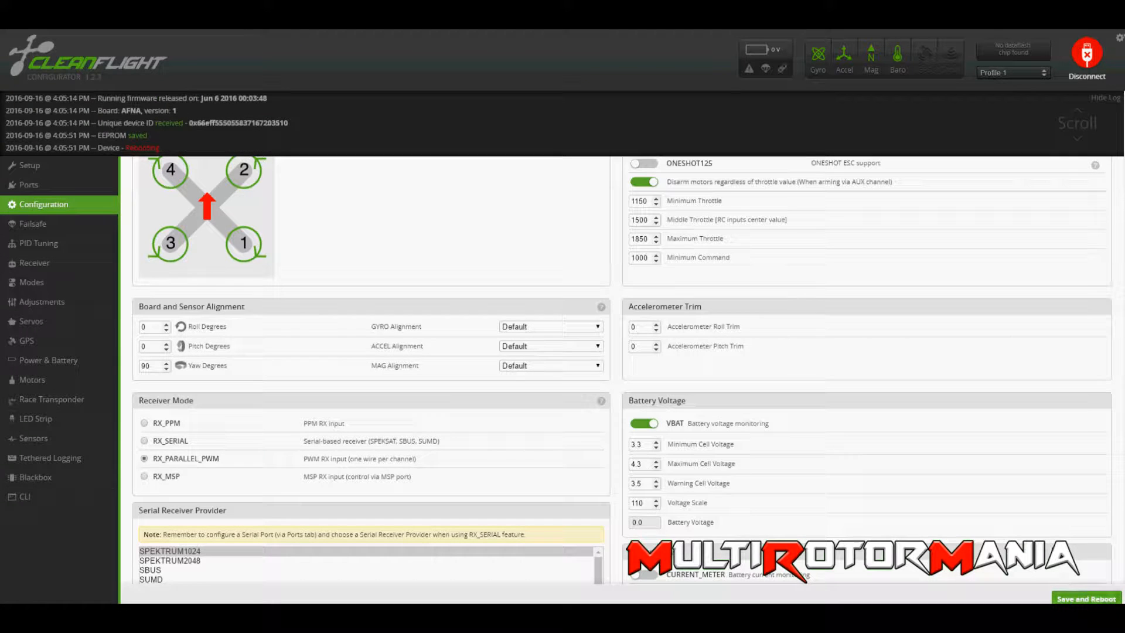
{"action": "left_click", "coordinate": [73, 170]}
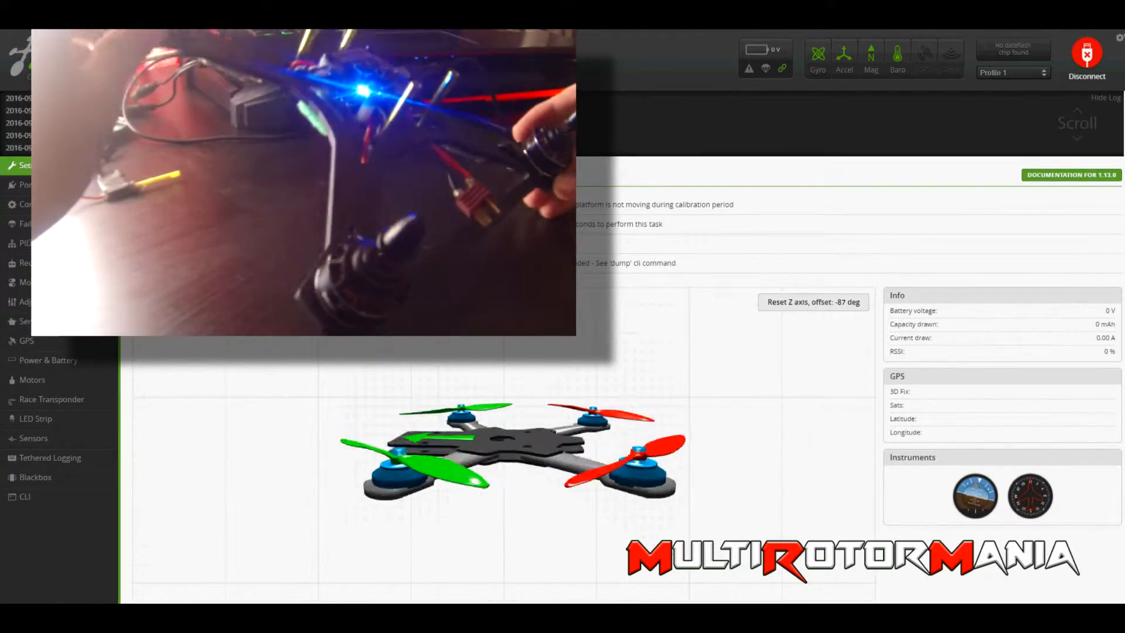
Set the board alignment's yaw to 270 degrees, and save and reboot the flight controller.
{"action": "left_click", "coordinate": [47, 205]}
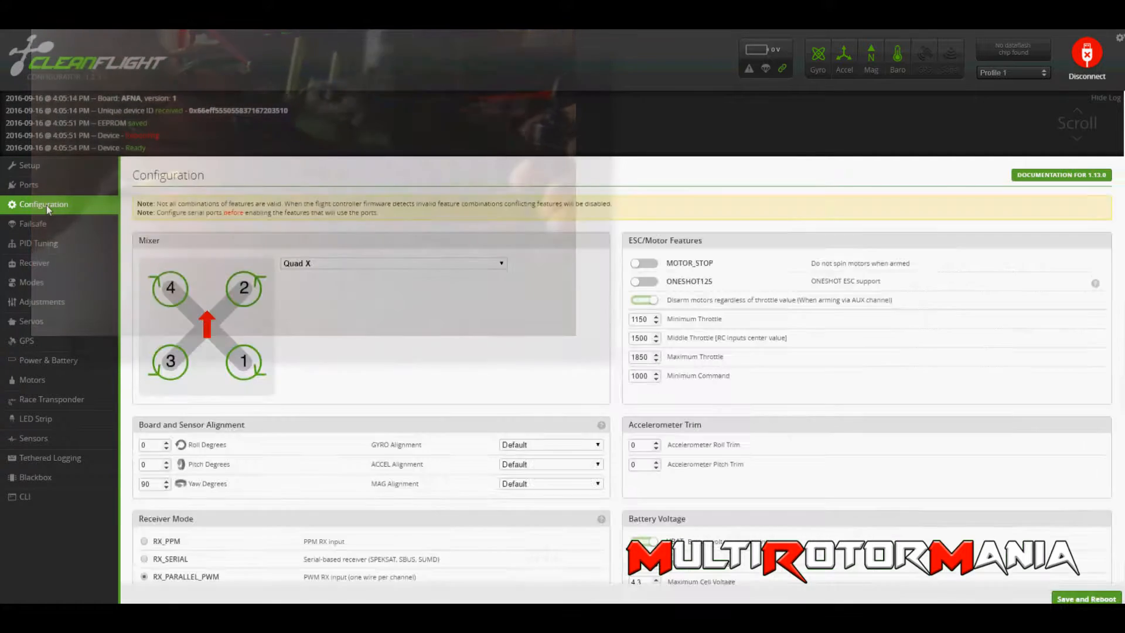
{"action": "left_click_drag", "start_coordinate": [154, 485], "coordinate": [103, 487]}
{"action": "type", "text": "270"}
{"action": "left_click", "coordinate": [1093, 597]}
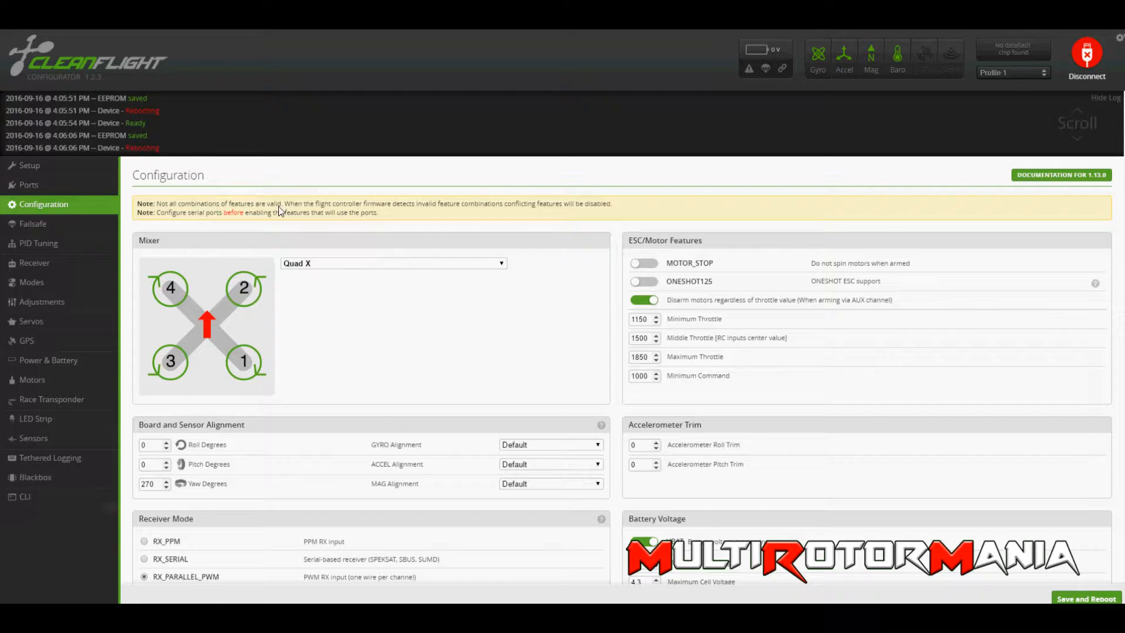
Check the model's orientation in the setup view and calibrate the accelerometer.
{"action": "left_click", "coordinate": [59, 169]}
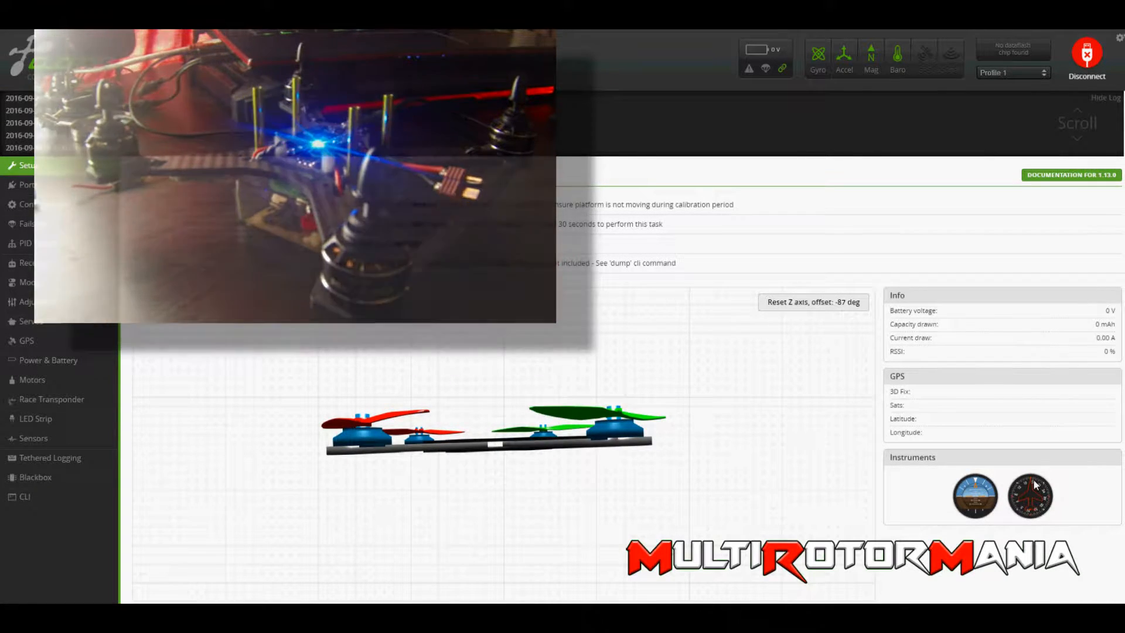
{"action": "left_click", "coordinate": [290, 205]}
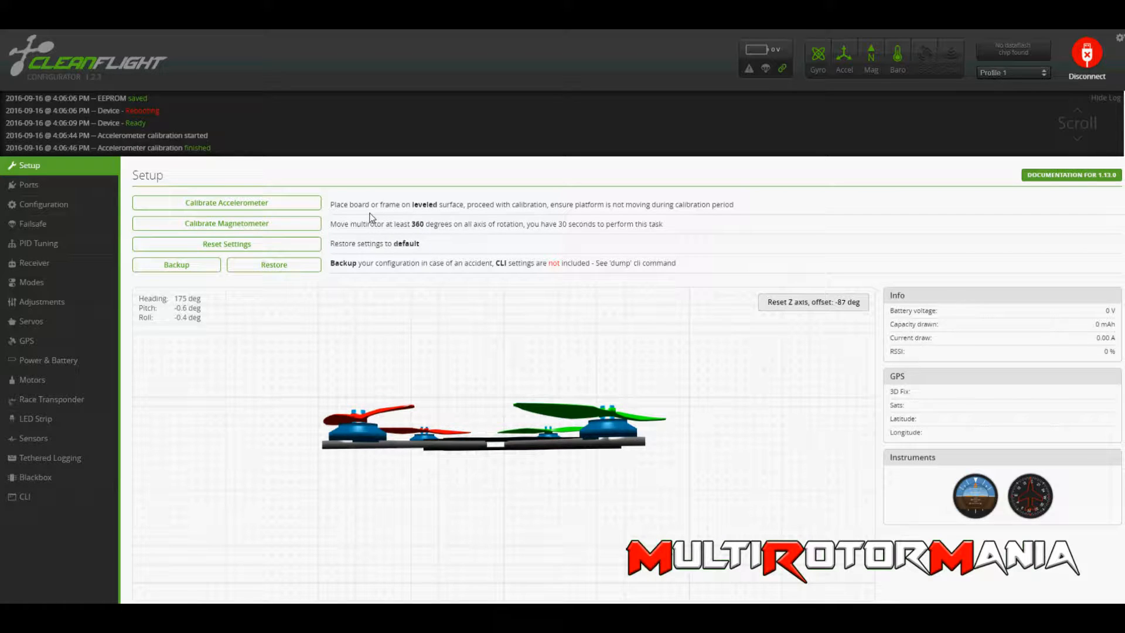
Switch Serial RX on UART2 on and back off in the port settings, and save and reboot.
{"action": "left_click", "coordinate": [95, 185]}
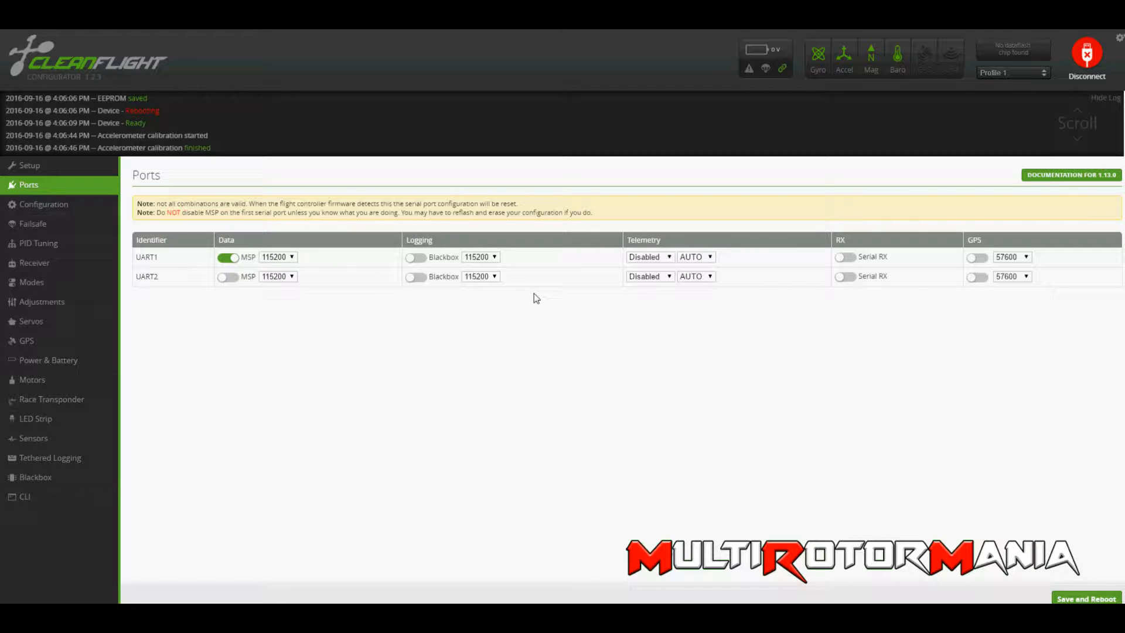
{"action": "left_click", "coordinate": [844, 278]}
{"action": "left_click", "coordinate": [847, 275]}
{"action": "left_click", "coordinate": [1075, 598]}
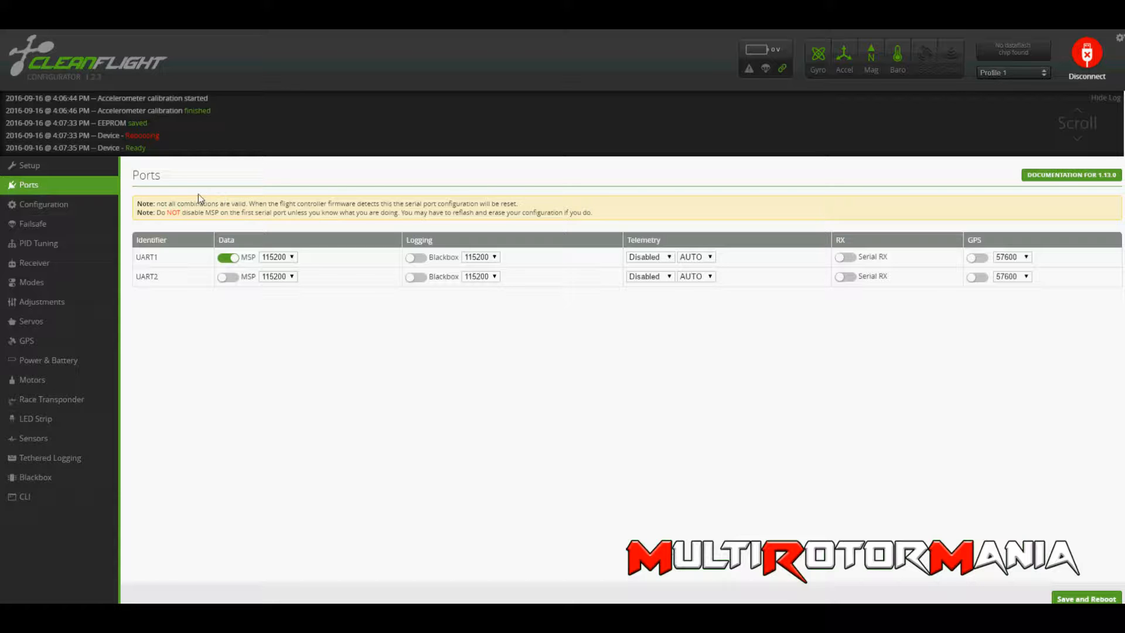
Select Quad X as the mixer type in the flight controller configuration.
{"action": "left_click", "coordinate": [77, 203]}
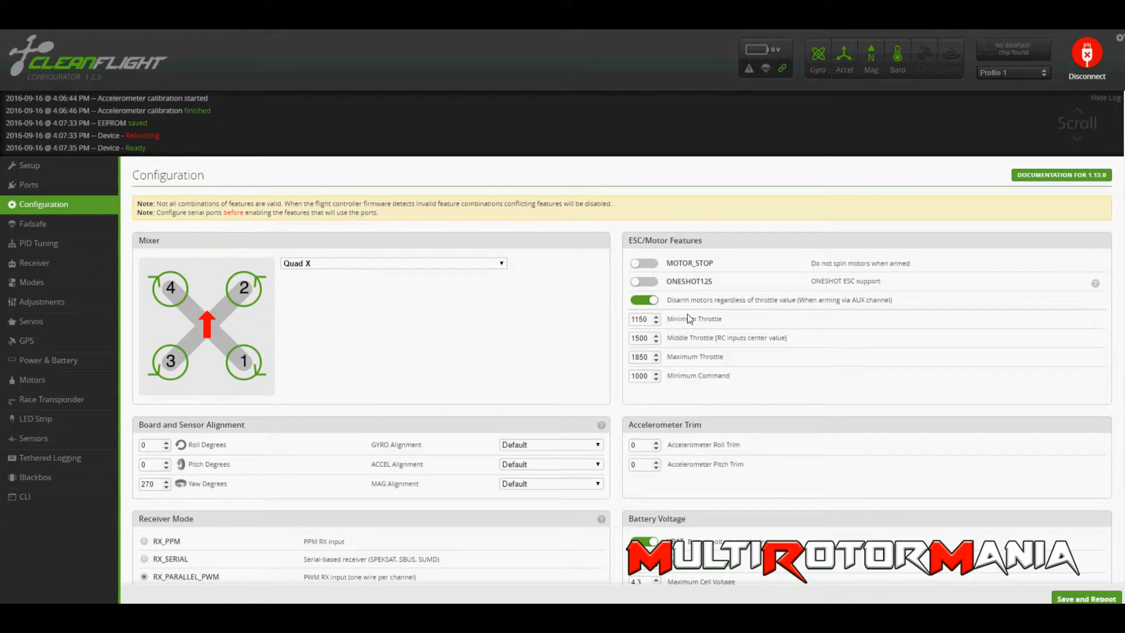
{"action": "left_click", "coordinate": [498, 263]}
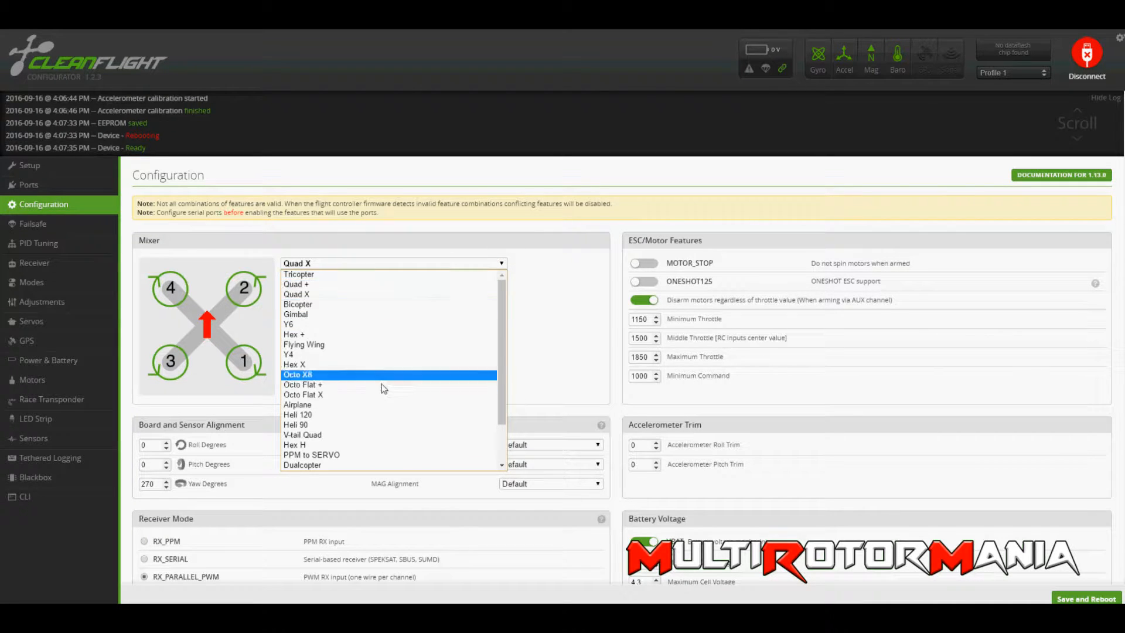
{"action": "left_click", "coordinate": [397, 298]}
Set the receiver mode to RX_PPM and the serial receiver provider to SPEKTRUM2048.
{"action": "scroll", "coordinate": [410, 322], "scroll_direction": "down", "scroll_amount": 3}
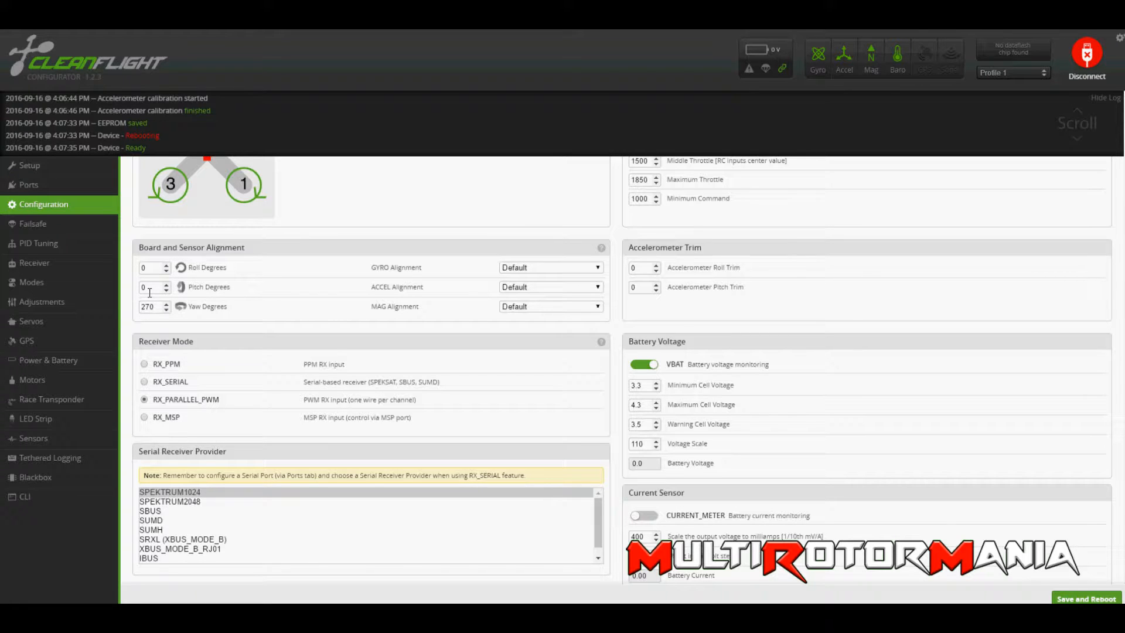
{"action": "scroll", "coordinate": [153, 290], "scroll_direction": "down", "scroll_amount": 2}
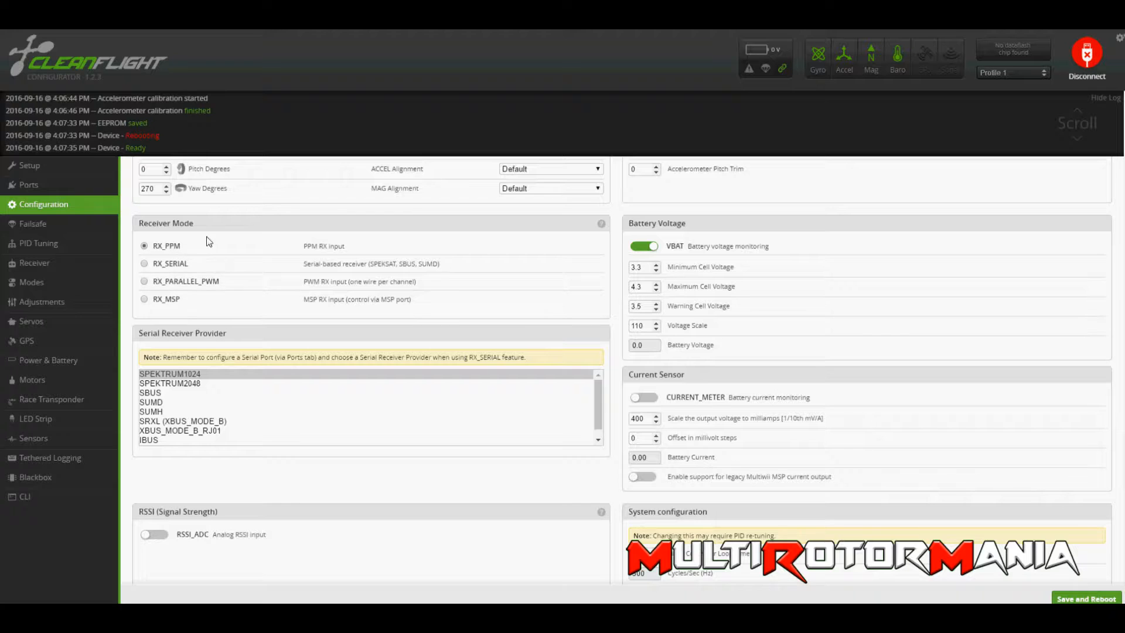
{"action": "scroll", "coordinate": [157, 305], "scroll_direction": "down", "scroll_amount": 1}
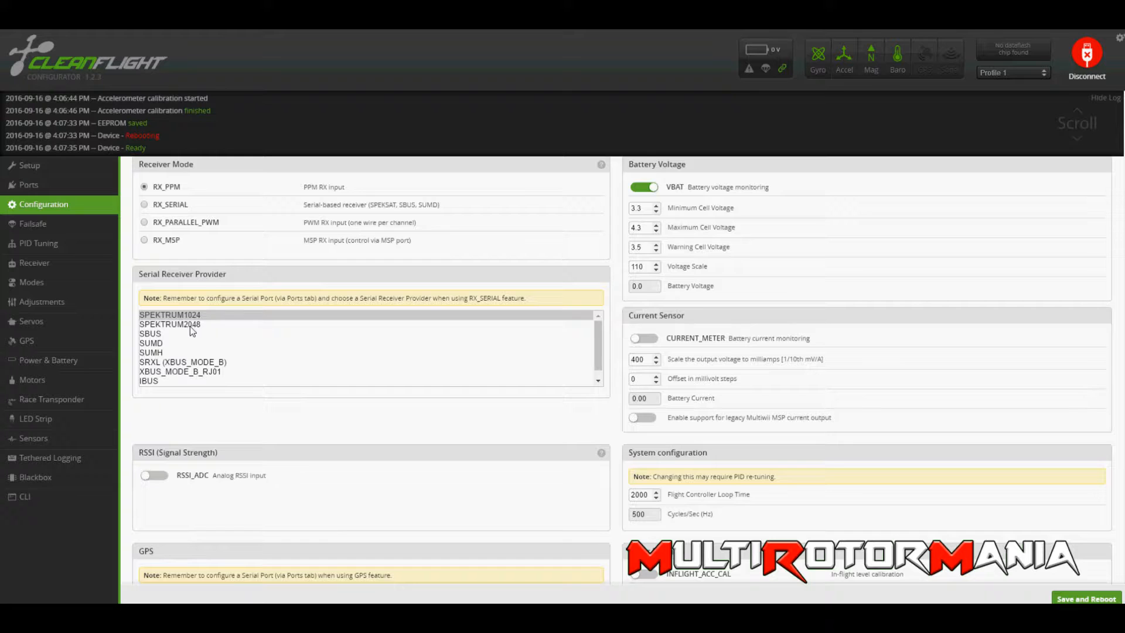
{"action": "left_click", "coordinate": [190, 326]}
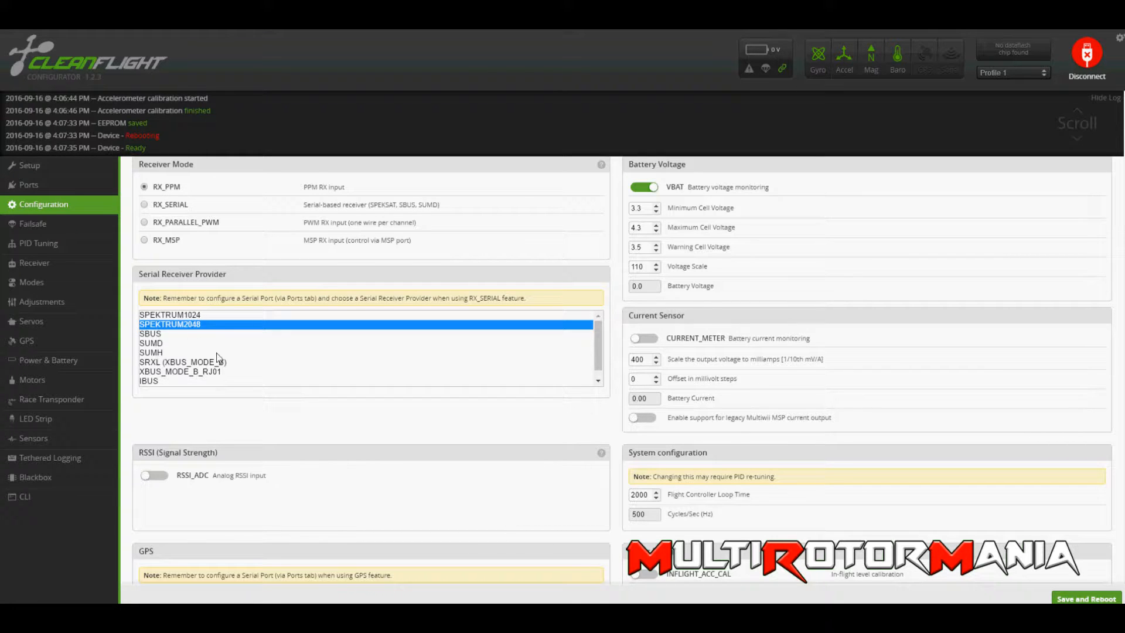
Examine the remaining RSSI, GPS, other features and 3D ESC settings of the configuration.
{"action": "scroll", "coordinate": [214, 358], "scroll_direction": "down", "scroll_amount": 1}
{"action": "scroll", "coordinate": [213, 358], "scroll_direction": "down", "scroll_amount": 3}
{"action": "scroll", "coordinate": [199, 328], "scroll_direction": "up", "scroll_amount": 1}
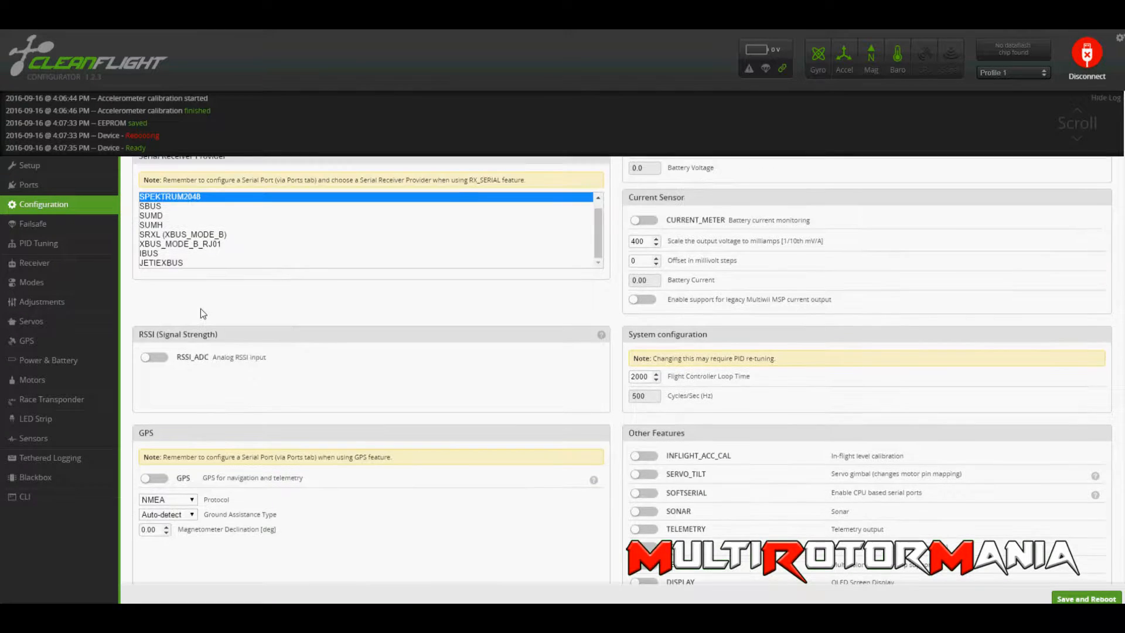
{"action": "scroll", "coordinate": [254, 339], "scroll_direction": "down", "scroll_amount": 3}
{"action": "scroll", "coordinate": [168, 246], "scroll_direction": "up", "scroll_amount": 2}
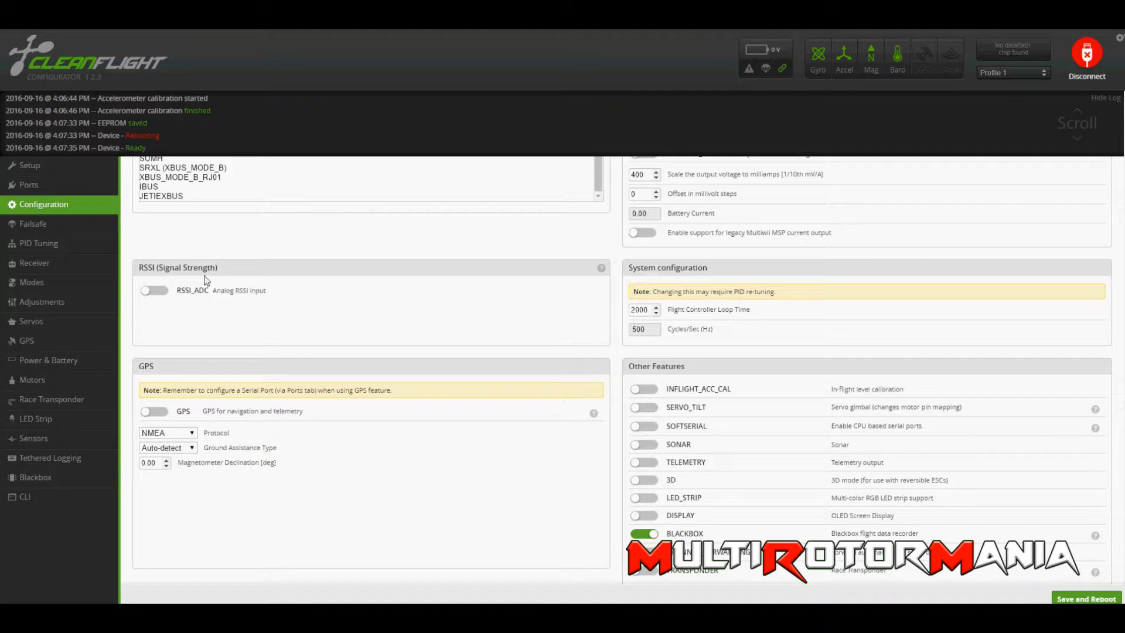
{"action": "scroll", "coordinate": [167, 311], "scroll_direction": "down", "scroll_amount": 2}
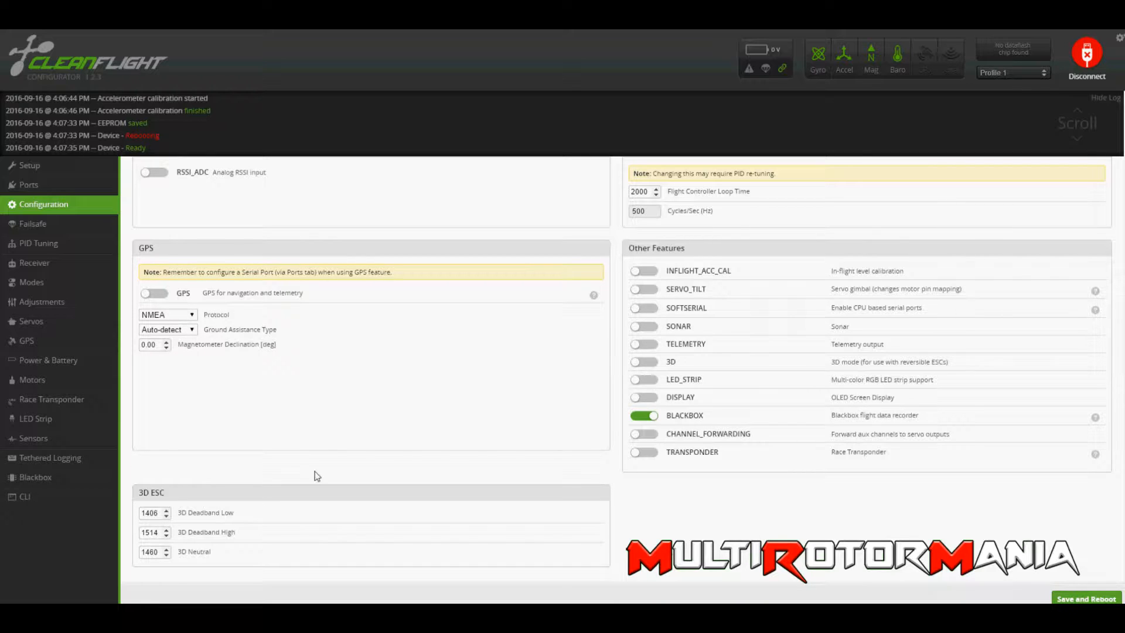
Enable ONESHOT125 in the ESC/motor features and set the minimum throttle to 1050.
{"action": "scroll", "coordinate": [621, 434], "scroll_direction": "up", "scroll_amount": 10}
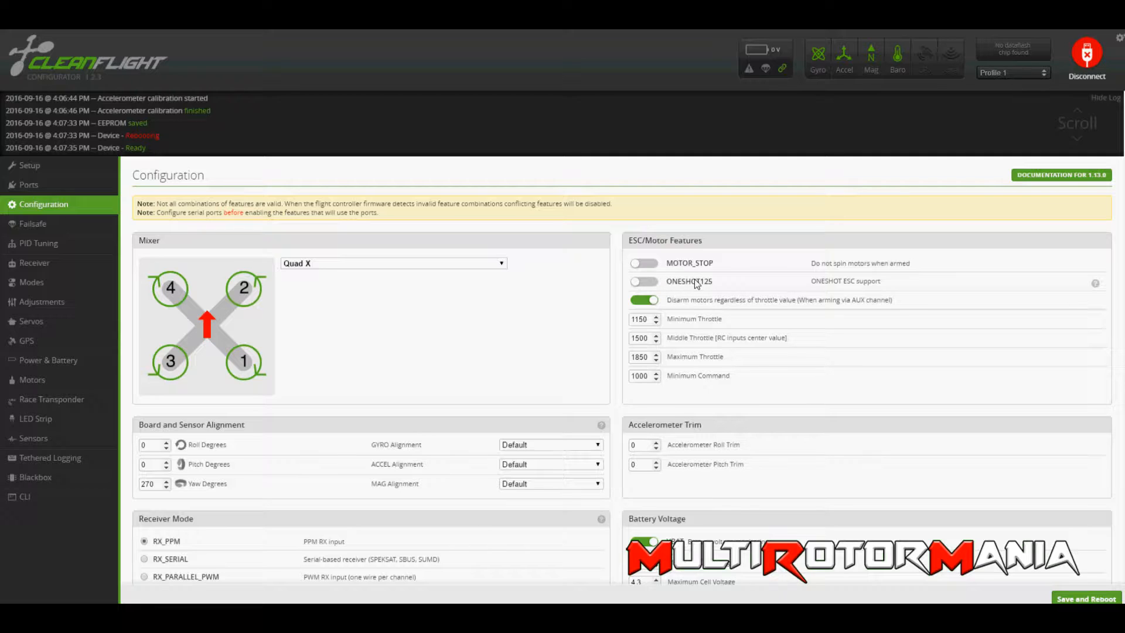
{"action": "left_click", "coordinate": [648, 284]}
{"action": "left_click_drag", "start_coordinate": [648, 320], "coordinate": [627, 320]}
{"action": "left_click", "coordinate": [711, 319]}
{"action": "left_click", "coordinate": [700, 315]}
{"action": "double_click", "coordinate": [639, 320]}
{"action": "double_click", "coordinate": [633, 320]}
{"action": "left_click", "coordinate": [642, 320]}
{"action": "left_click_drag", "start_coordinate": [649, 320], "coordinate": [613, 321]}
{"action": "type", "text": "10"}
Examine the middle throttle and maximum throttle values in the ESC/motor features.
{"action": "left_click", "coordinate": [647, 342]}
{"action": "double_click", "coordinate": [642, 345]}
{"action": "double_click", "coordinate": [640, 358]}
{"action": "left_click", "coordinate": [715, 353]}
{"action": "double_click", "coordinate": [644, 361]}
{"action": "left_click", "coordinate": [663, 356]}
{"action": "left_click", "coordinate": [685, 355]}
{"action": "left_click", "coordinate": [641, 359]}
Disable VBAT battery voltage monitoring and review the current sensor settings.
{"action": "scroll", "coordinate": [626, 375], "scroll_direction": "down", "scroll_amount": 2}
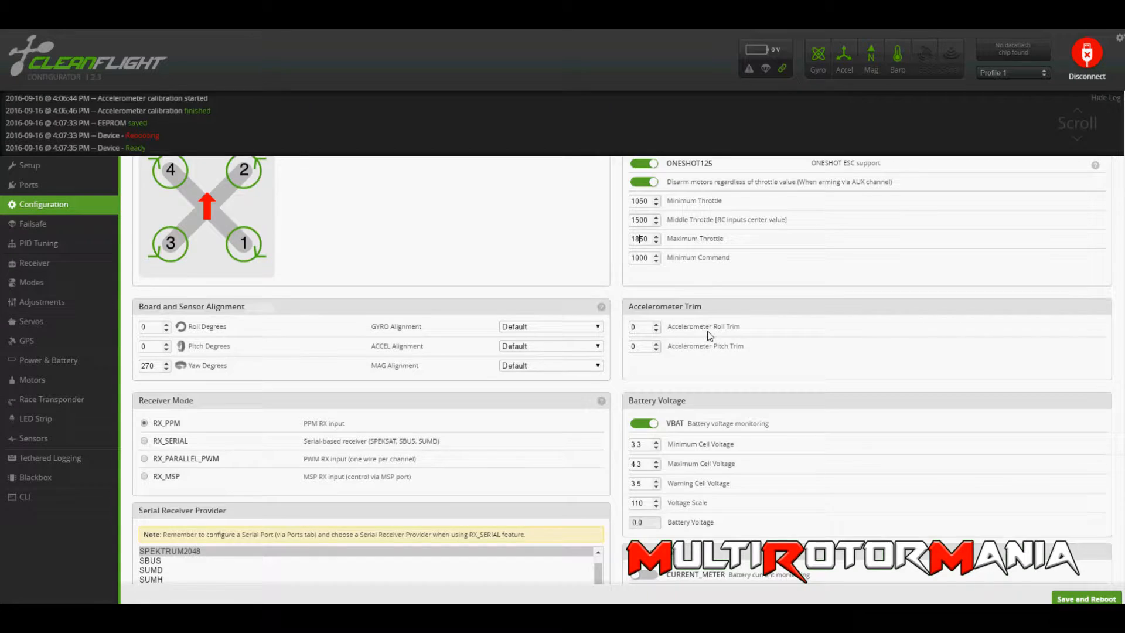
{"action": "scroll", "coordinate": [675, 325], "scroll_direction": "down", "scroll_amount": 2}
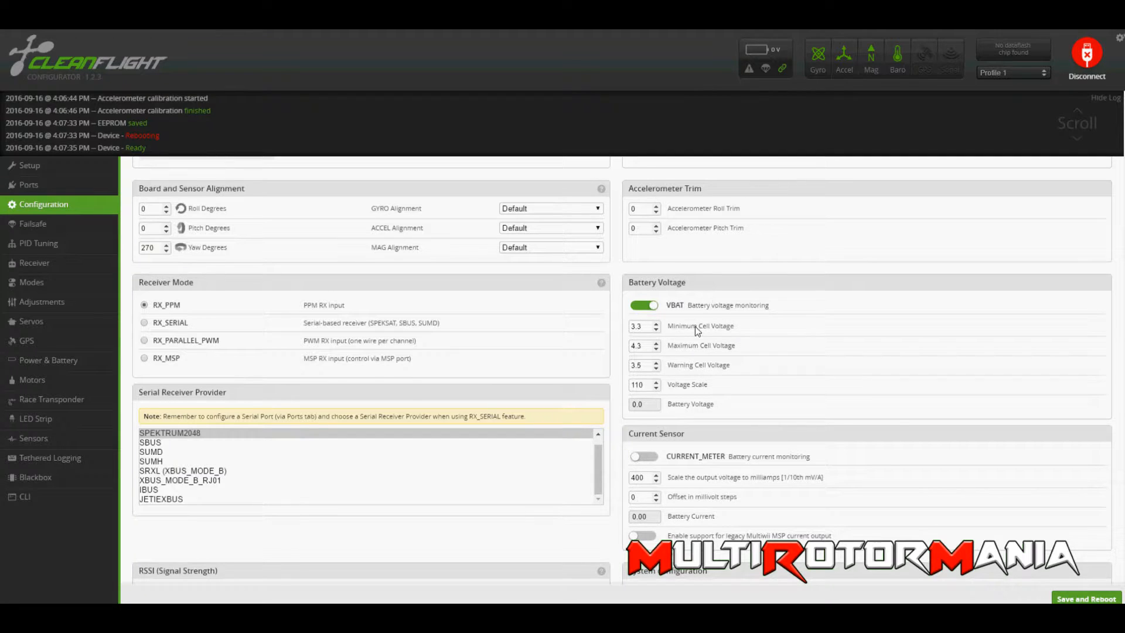
{"action": "left_click", "coordinate": [652, 310]}
{"action": "scroll", "coordinate": [697, 332], "scroll_direction": "down", "scroll_amount": 1}
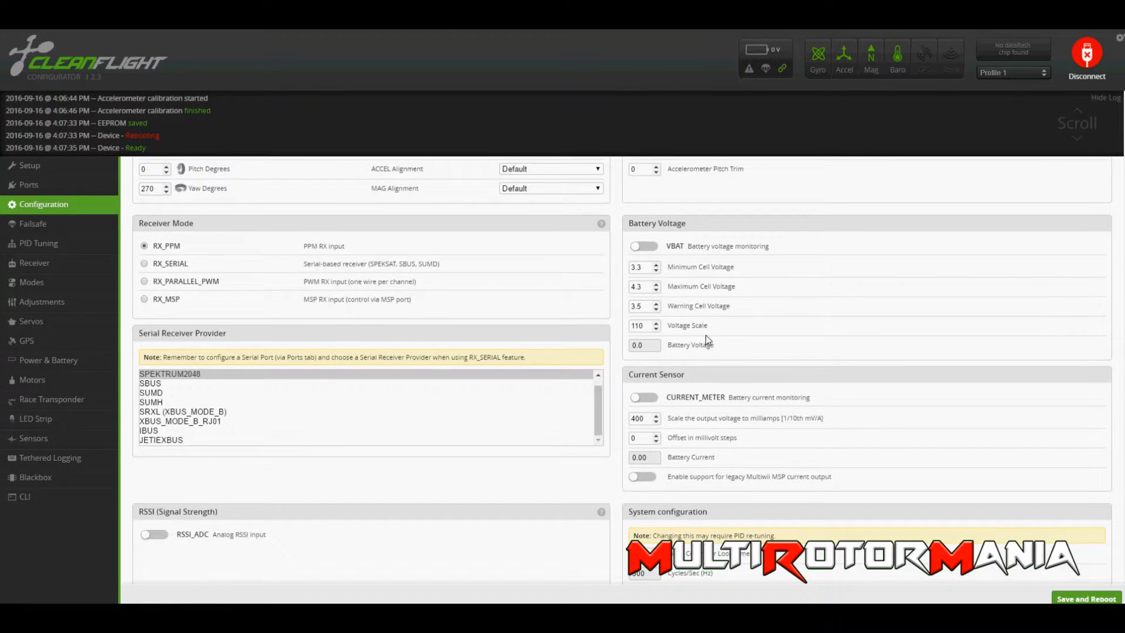
{"action": "scroll", "coordinate": [670, 365], "scroll_direction": "down", "scroll_amount": 1}
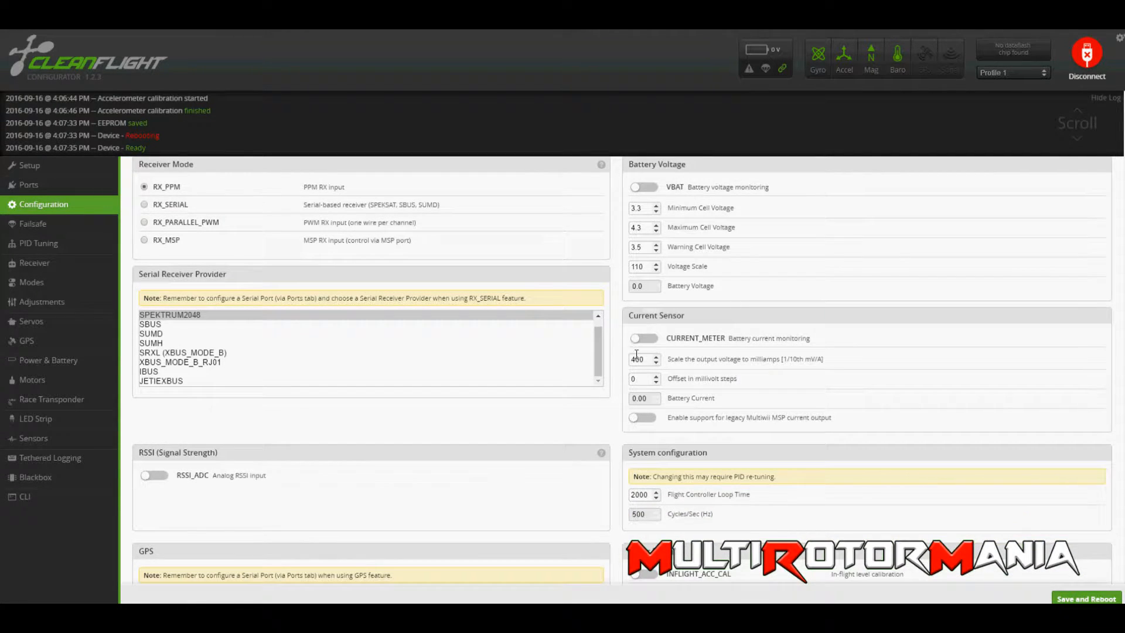
Review the current sensor, loop time and other feature settings, and save the configuration with a reboot of the board.
{"action": "scroll", "coordinate": [733, 385], "scroll_direction": "down", "scroll_amount": 2}
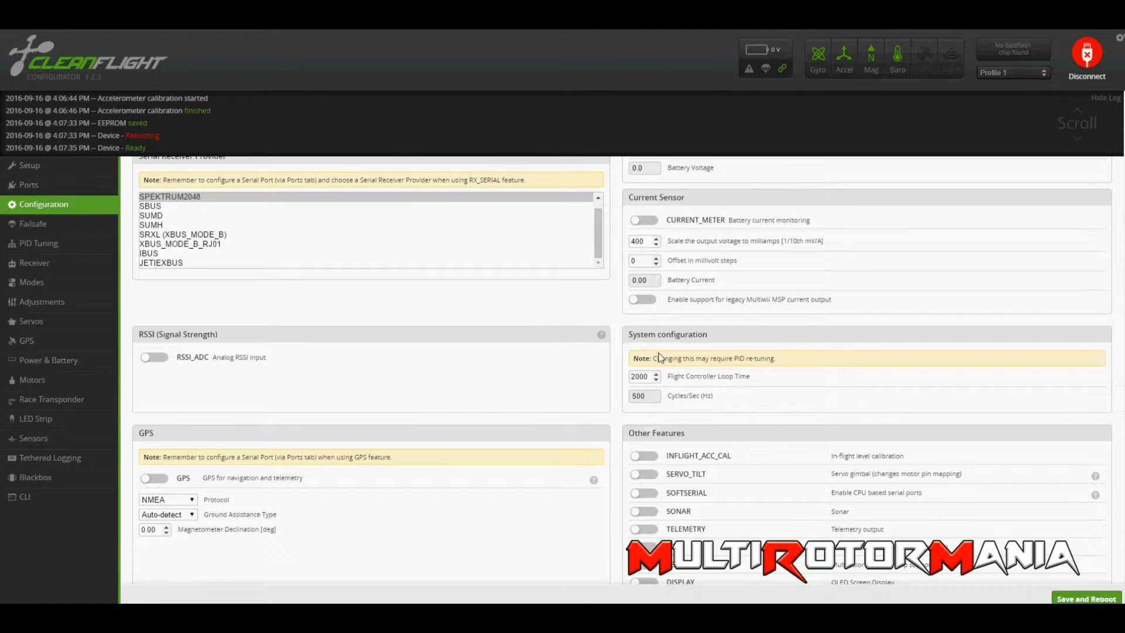
{"action": "scroll", "coordinate": [703, 286], "scroll_direction": "down", "scroll_amount": 1}
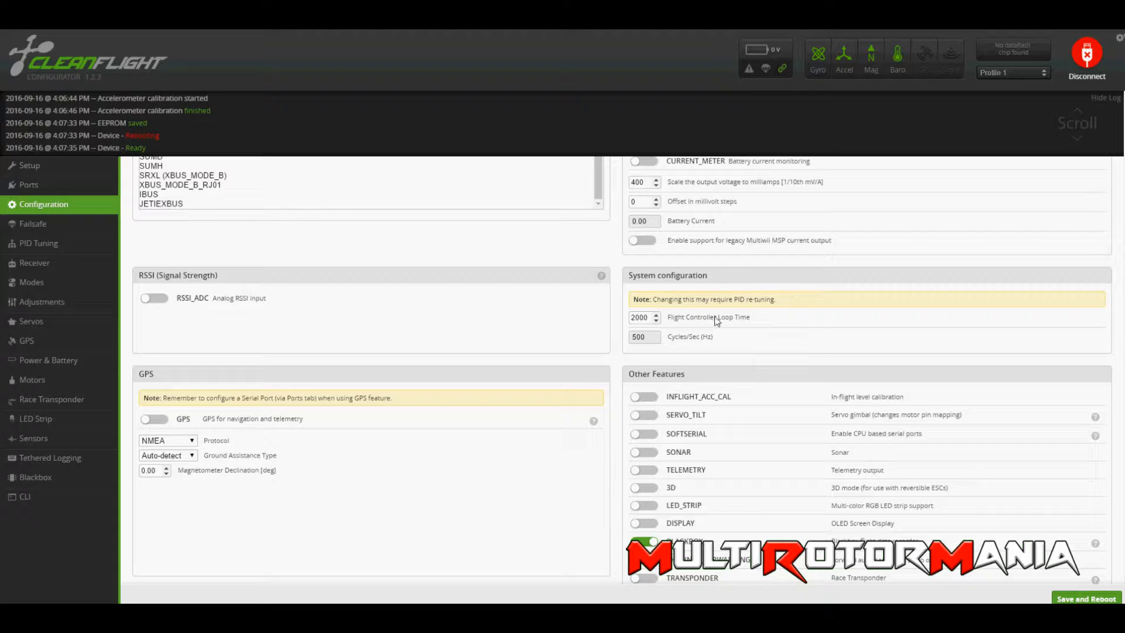
{"action": "scroll", "coordinate": [679, 321], "scroll_direction": "down", "scroll_amount": 3}
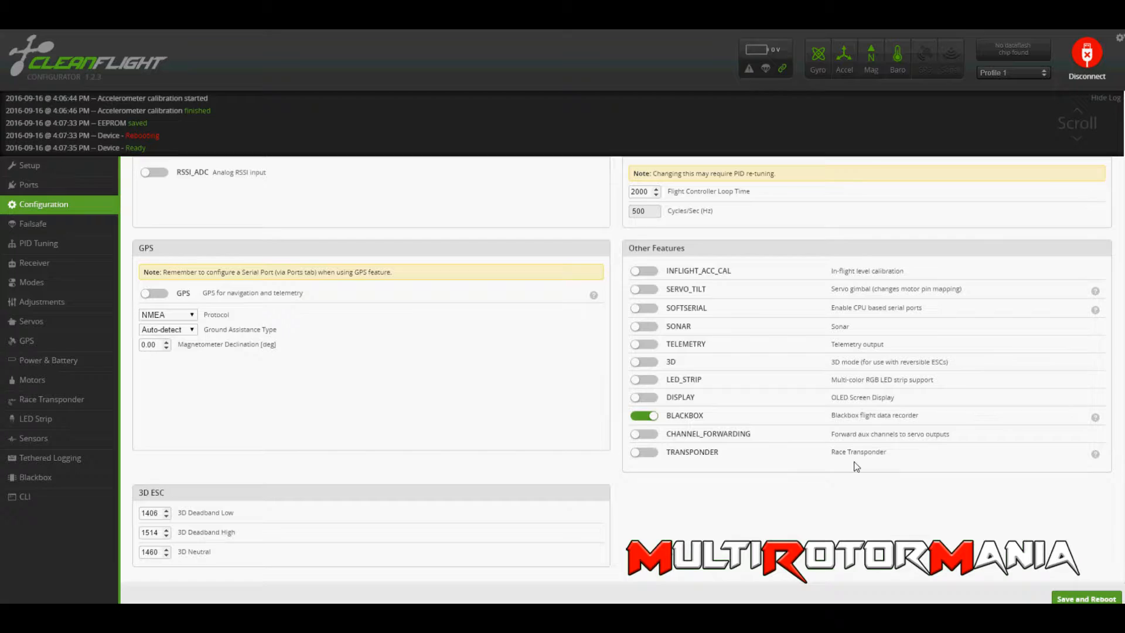
{"action": "left_click", "coordinate": [1060, 595]}
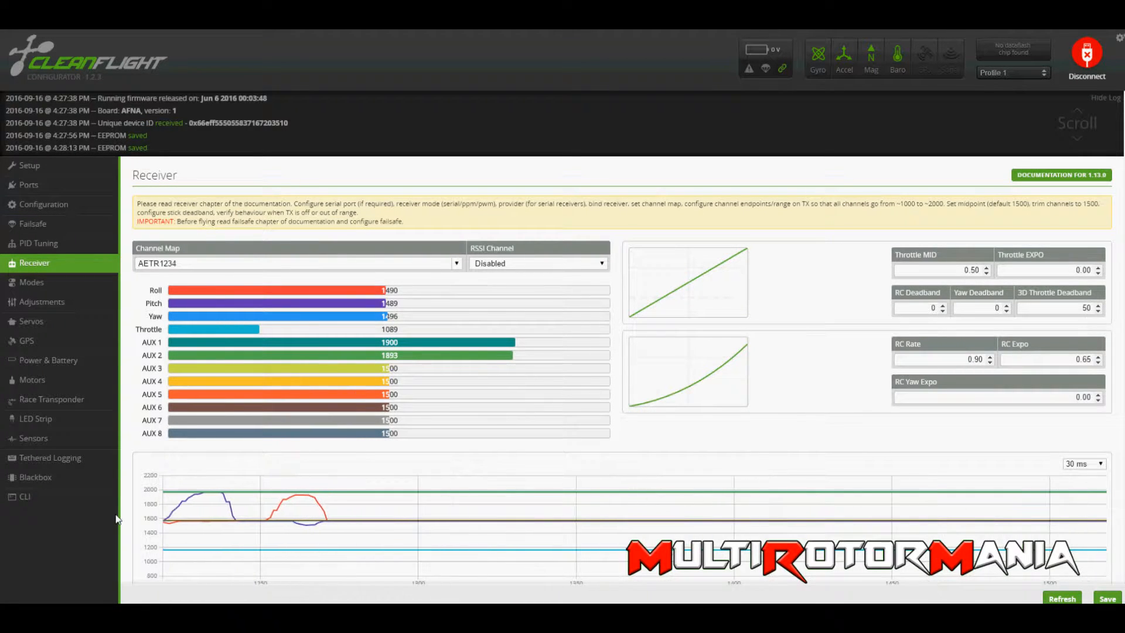
Set the receiver's channel map to the Default preset and save the receiver settings.
{"action": "left_click", "coordinate": [452, 263]}
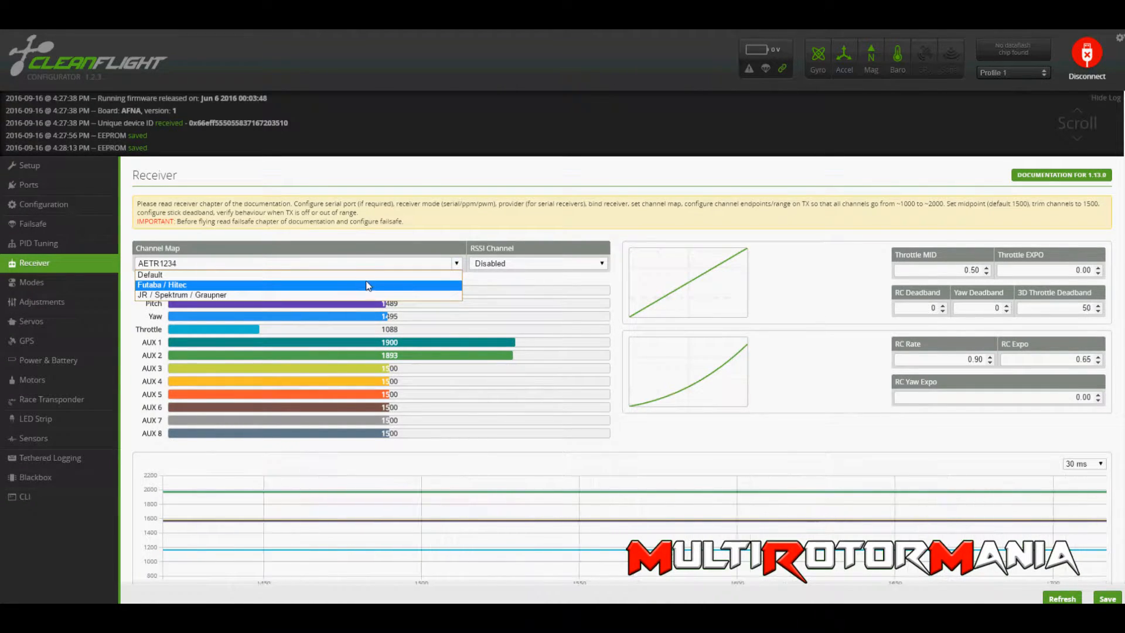
{"action": "left_click", "coordinate": [380, 275]}
{"action": "left_click", "coordinate": [1107, 598]}
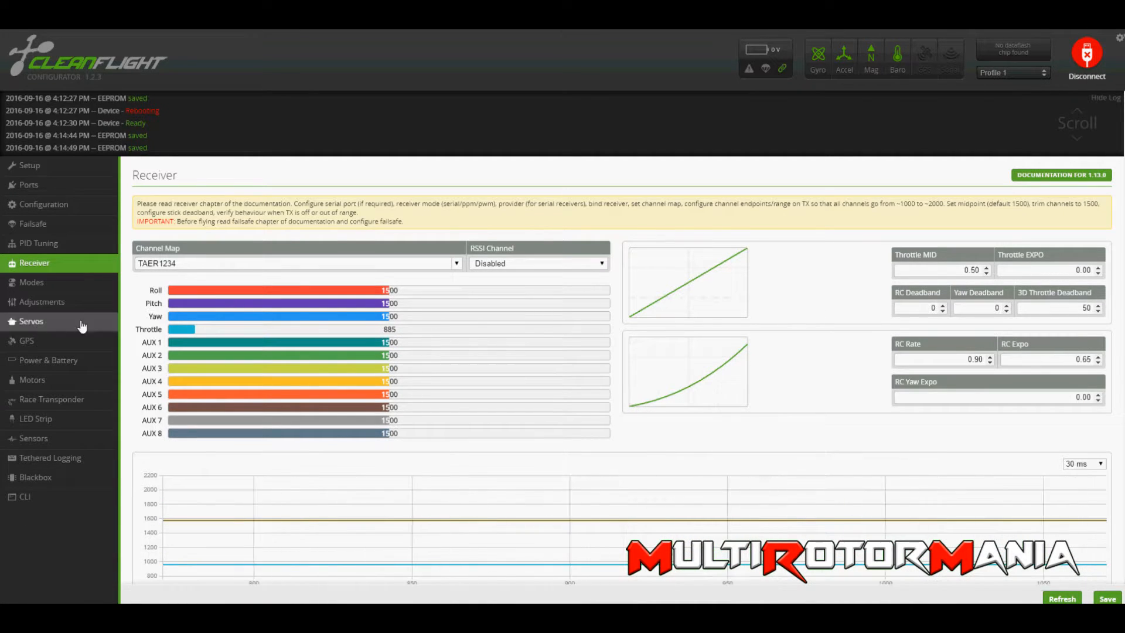
Add a range for the ARM mode on AUX 2 spanning 900 to 1375.
{"action": "left_click", "coordinate": [74, 285]}
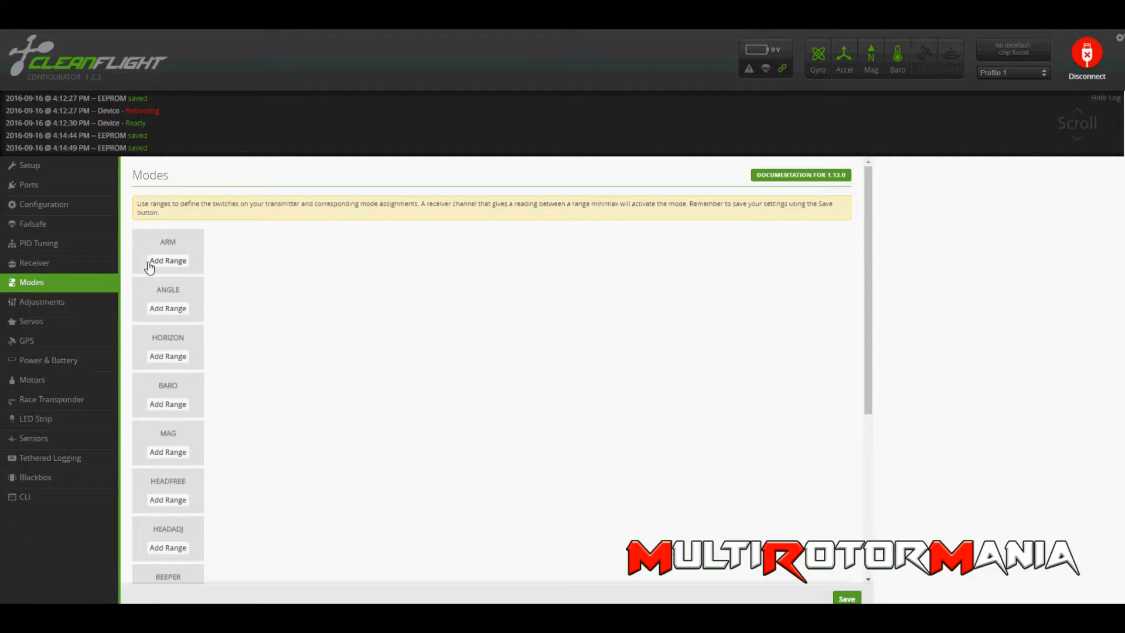
{"action": "left_click", "coordinate": [152, 263]}
{"action": "left_click", "coordinate": [244, 245]}
{"action": "left_click", "coordinate": [240, 264]}
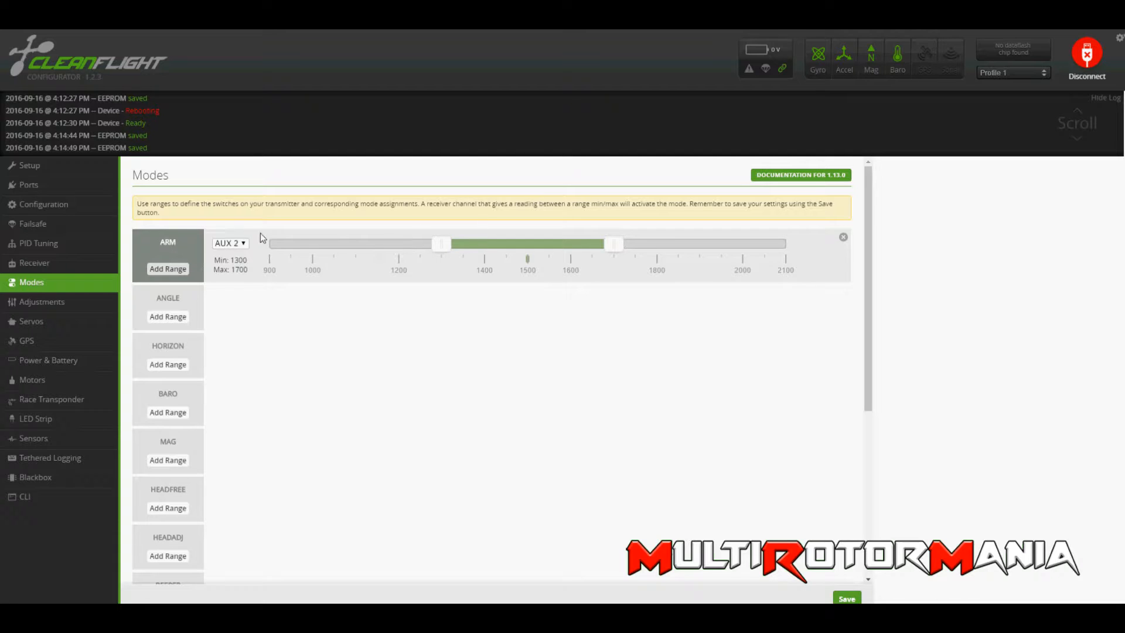
{"action": "left_click", "coordinate": [241, 245]}
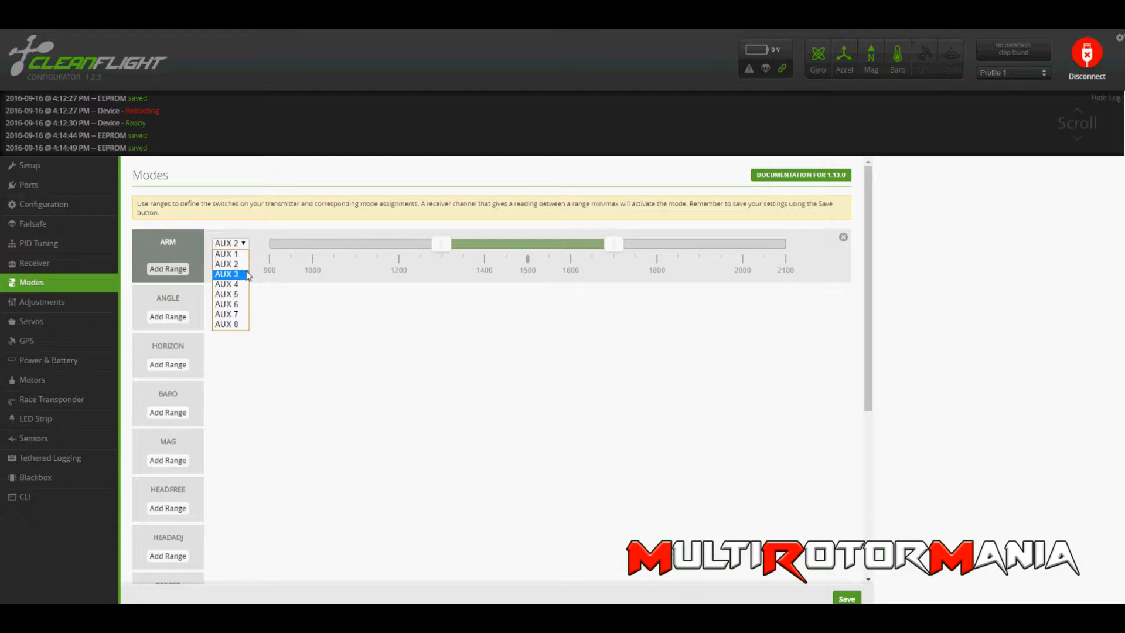
{"action": "left_click", "coordinate": [245, 266]}
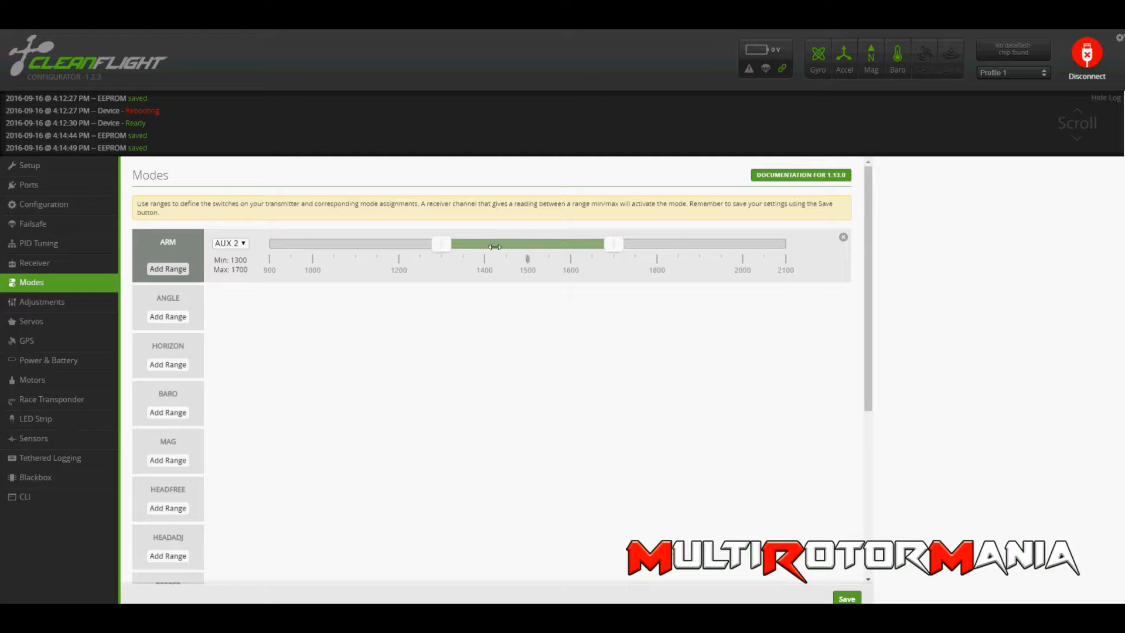
{"action": "left_click_drag", "start_coordinate": [447, 249], "coordinate": [268, 242]}
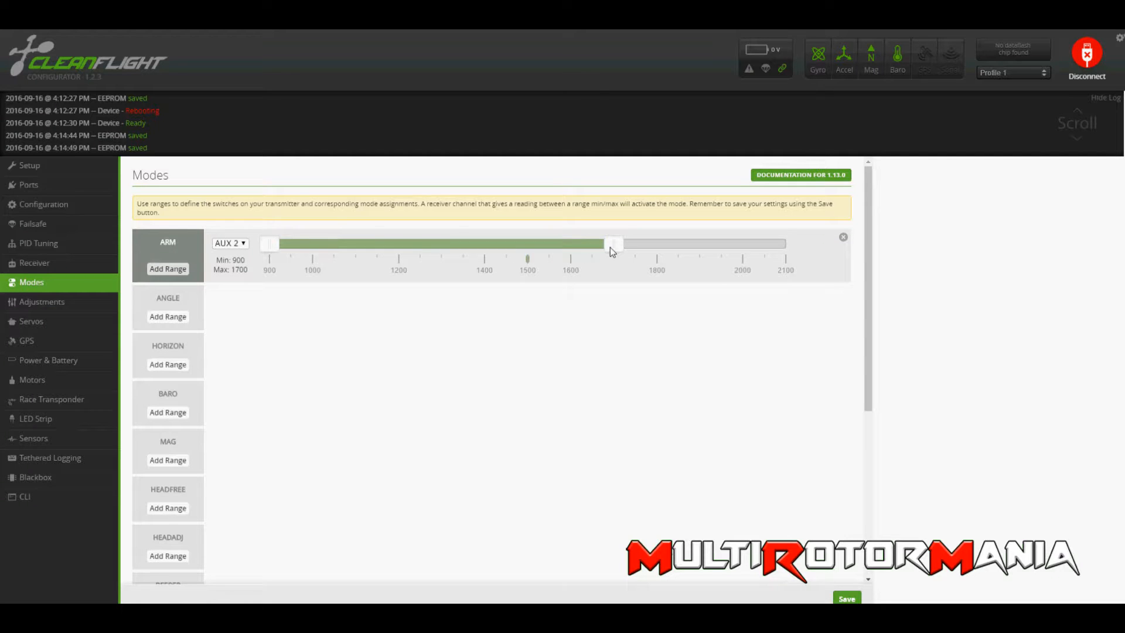
{"action": "left_click_drag", "start_coordinate": [611, 251], "coordinate": [480, 260]}
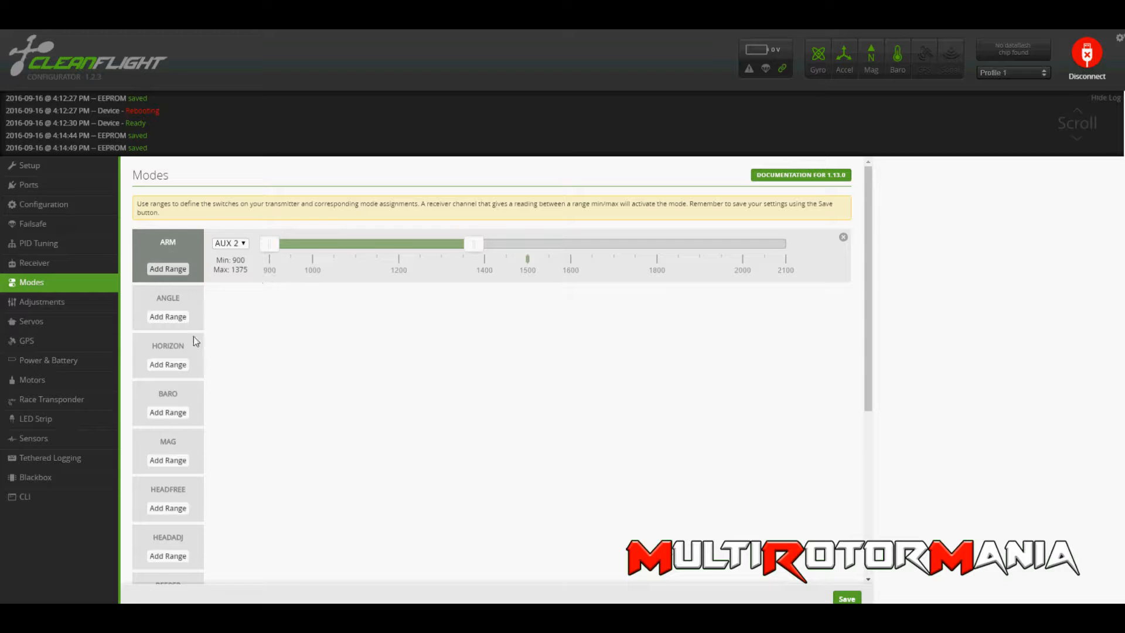
Add a range for the BEEPER mode on AUX 2 spanning 1750 to 2100.
{"action": "scroll", "coordinate": [172, 426], "scroll_direction": "down", "scroll_amount": 3}
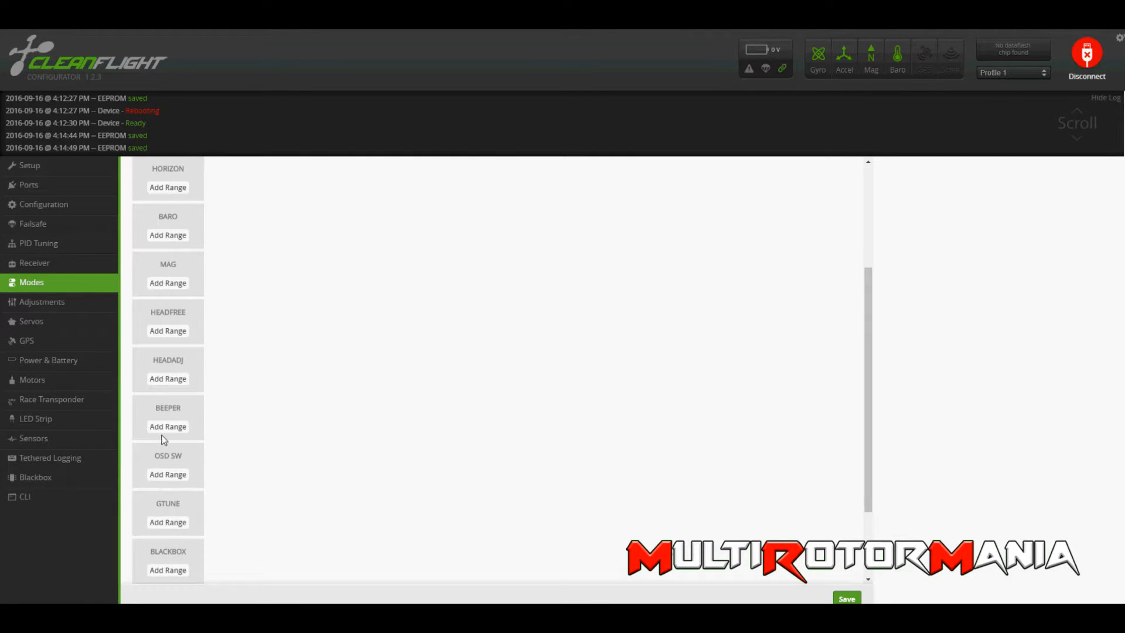
{"action": "left_click", "coordinate": [166, 428]}
{"action": "left_click", "coordinate": [246, 410]}
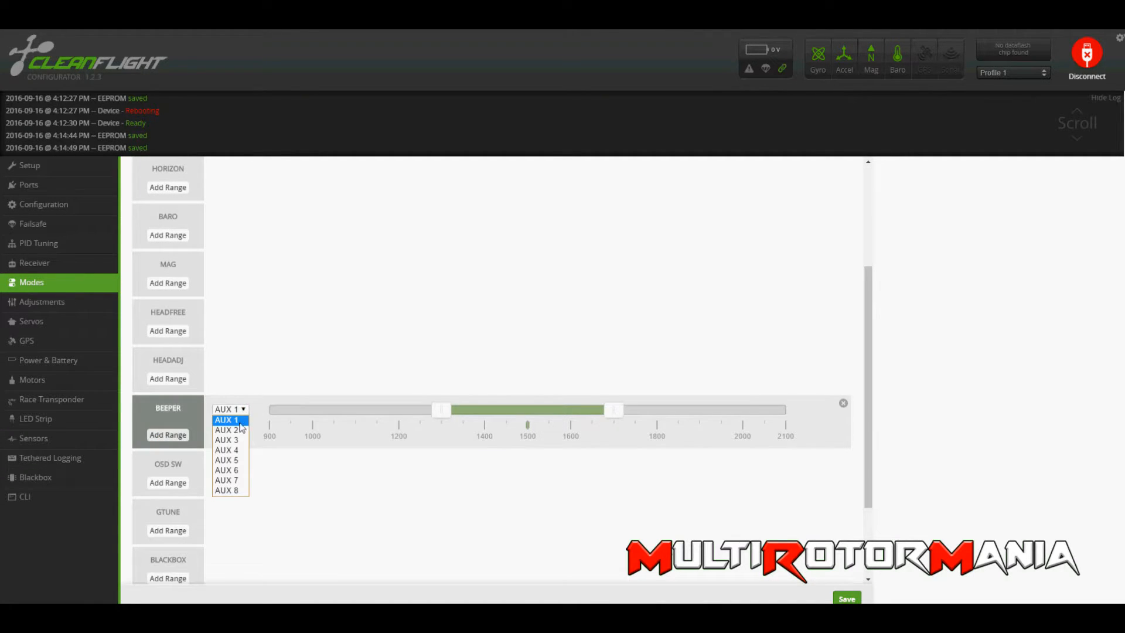
{"action": "left_click", "coordinate": [241, 430]}
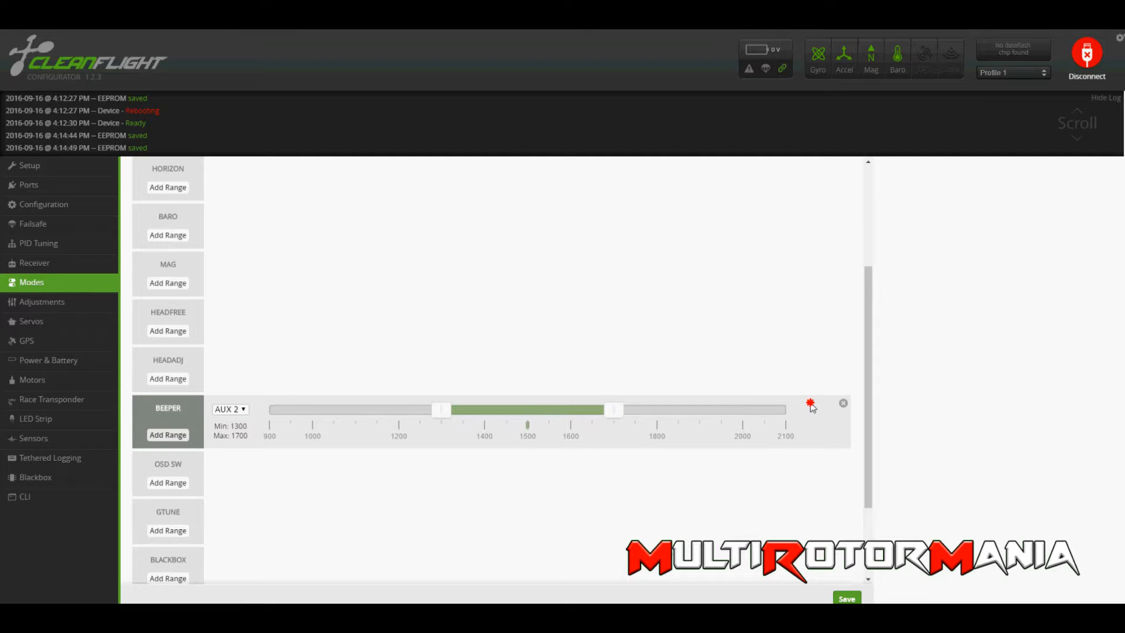
{"action": "left_click_drag", "start_coordinate": [614, 411], "coordinate": [821, 418]}
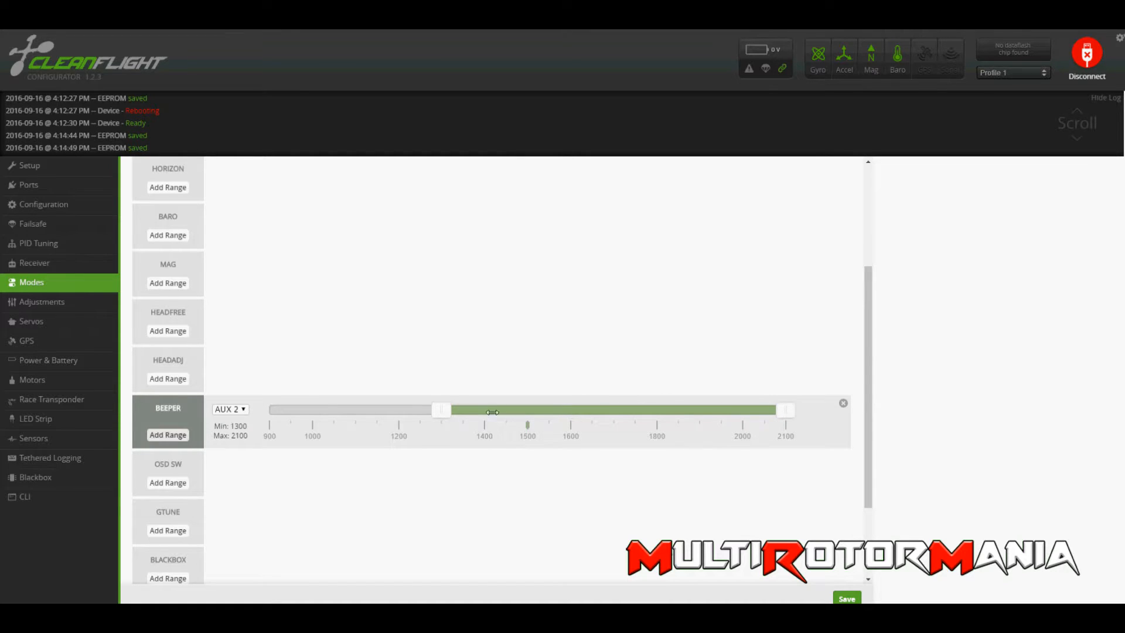
{"action": "left_click_drag", "start_coordinate": [445, 415], "coordinate": [635, 429]}
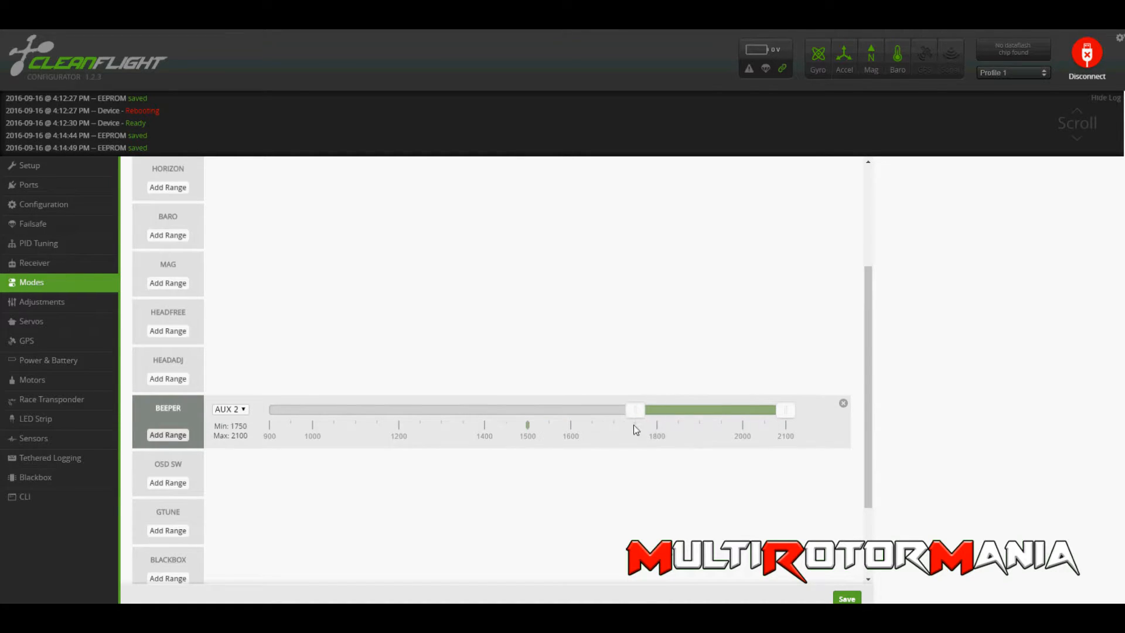
Add a range for AIR MODE on AUX 2 spanning 900 to 1375 and save the mode settings.
{"action": "scroll", "coordinate": [563, 382], "scroll_direction": "up", "scroll_amount": 3}
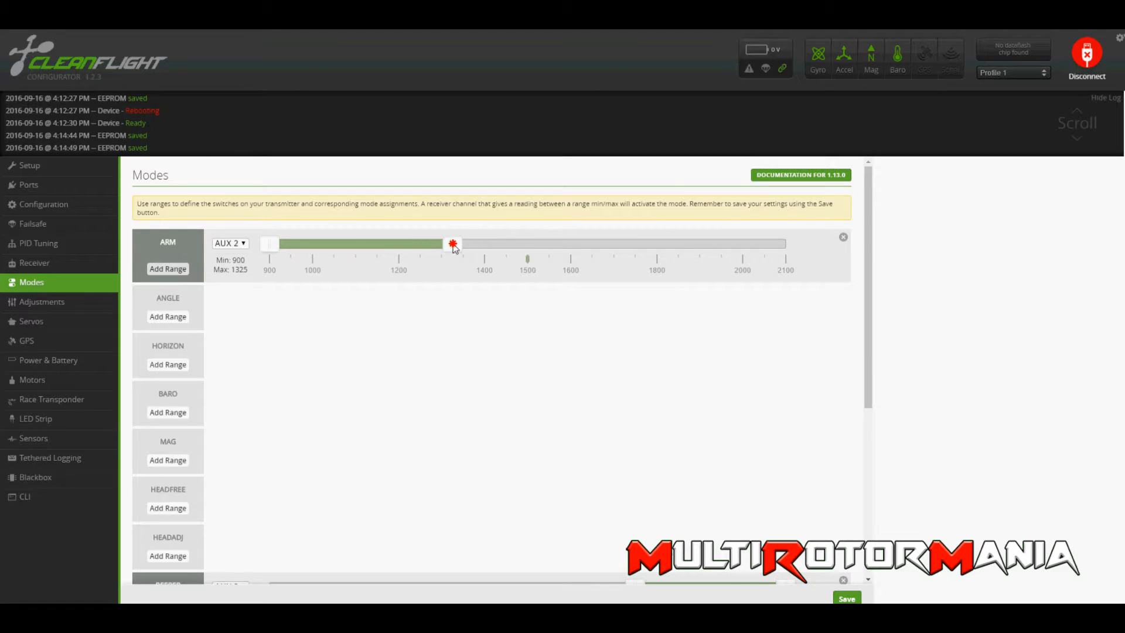
{"action": "scroll", "coordinate": [181, 434], "scroll_direction": "down", "scroll_amount": 5}
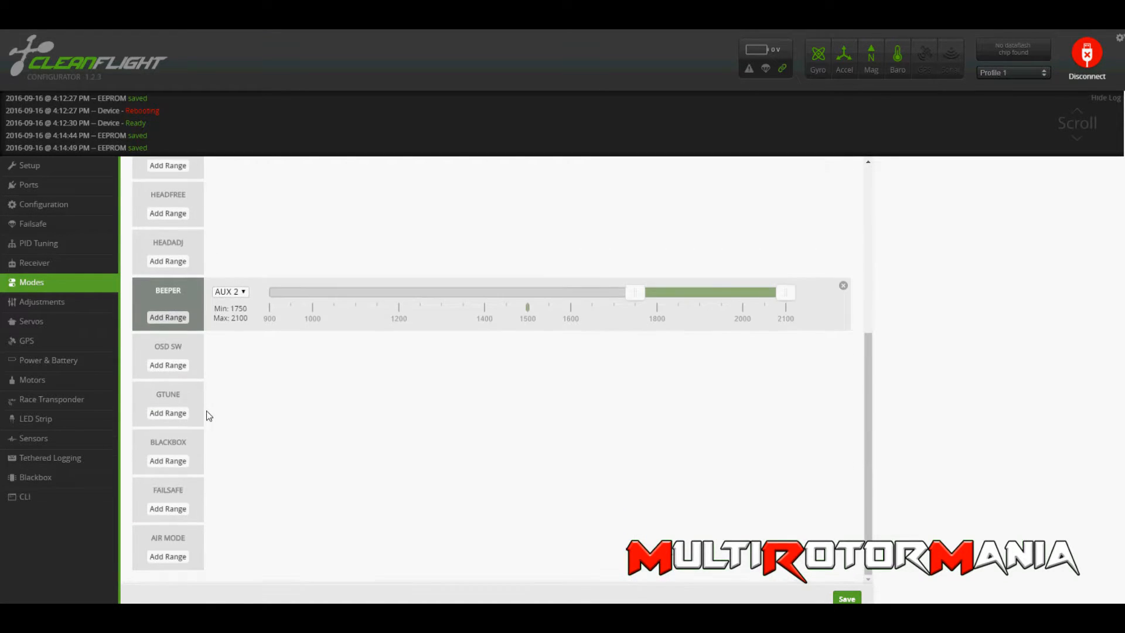
{"action": "left_click", "coordinate": [176, 558]}
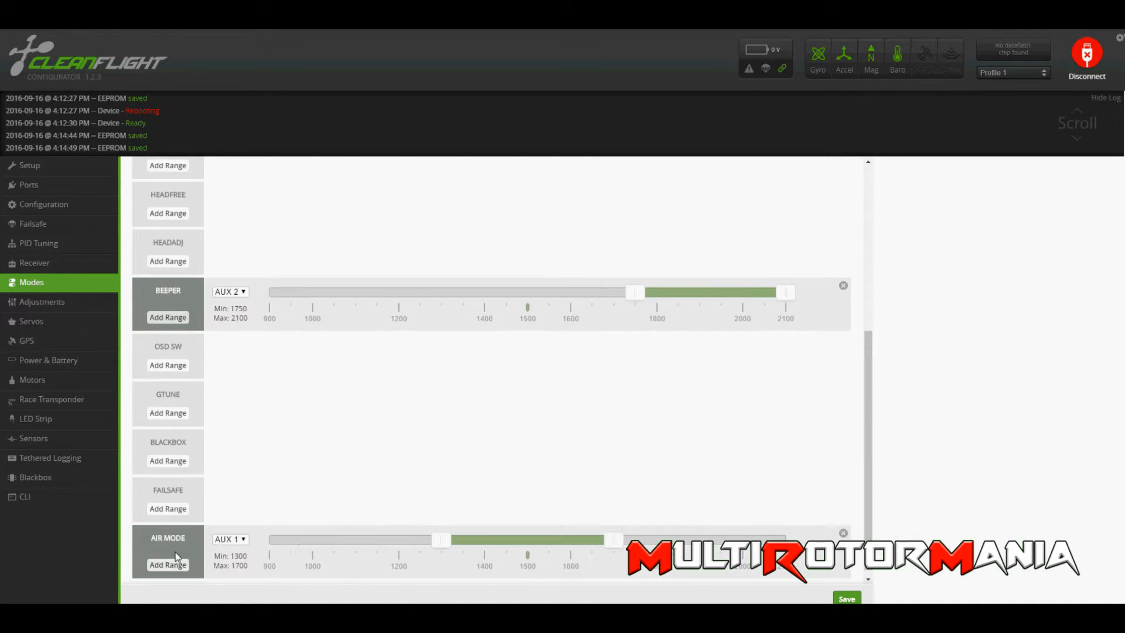
{"action": "left_click", "coordinate": [229, 539]}
{"action": "left_click", "coordinate": [237, 560]}
{"action": "left_click_drag", "start_coordinate": [442, 538], "coordinate": [222, 544]}
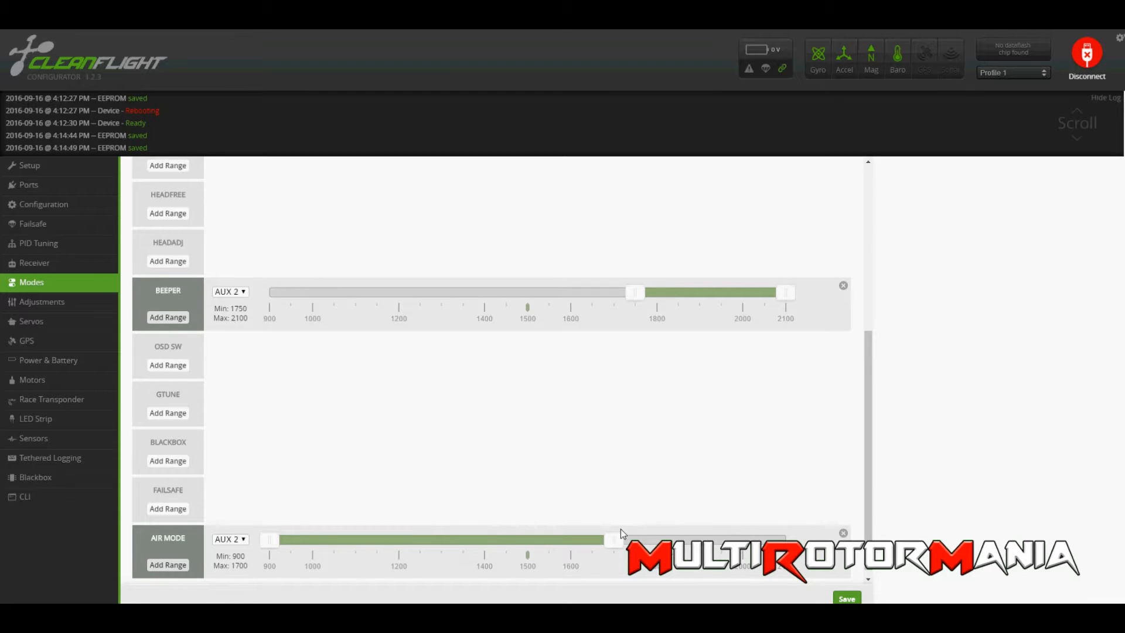
{"action": "left_click_drag", "start_coordinate": [604, 548], "coordinate": [474, 557]}
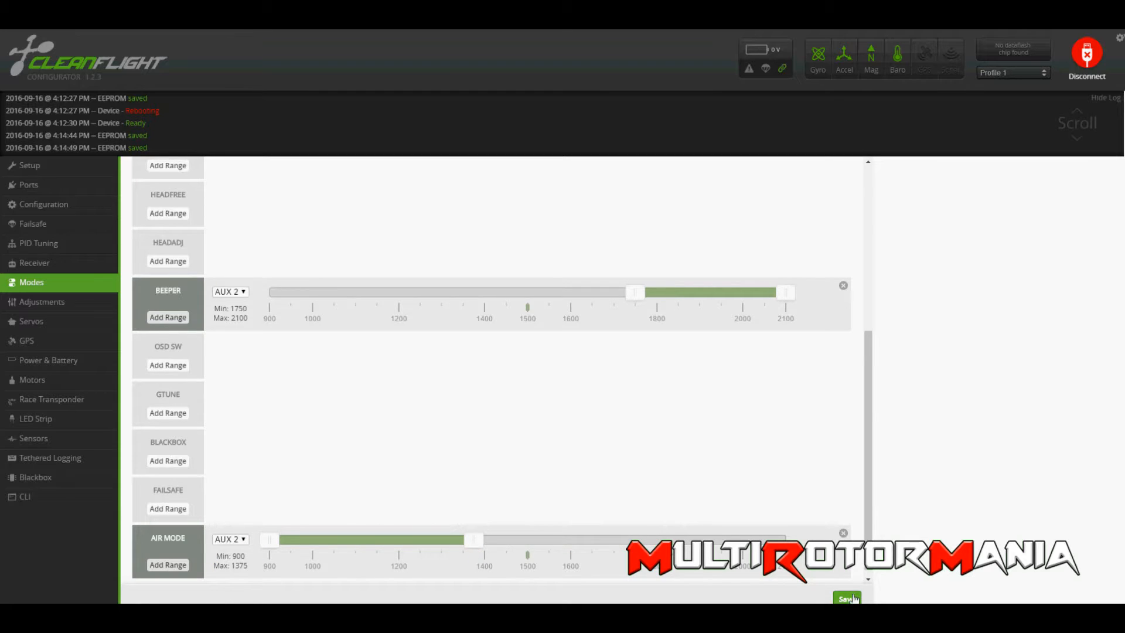
{"action": "left_click", "coordinate": [838, 596]}
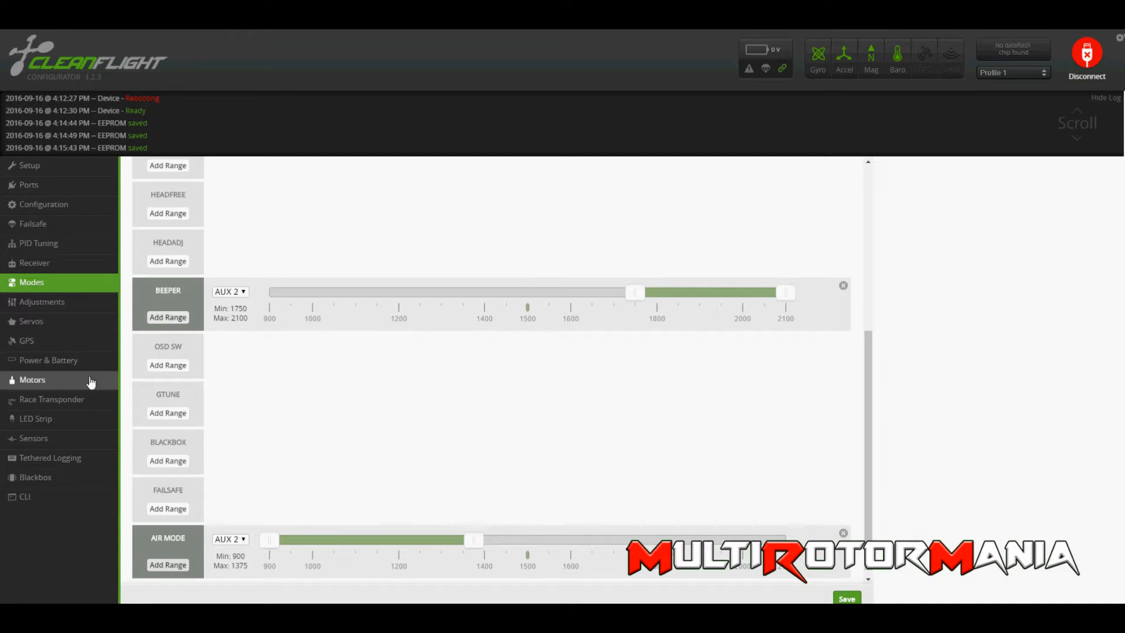
Enable motor control for testing, raise all motors to 1850 with the master control, and return them to 1000.
{"action": "left_click", "coordinate": [32, 381]}
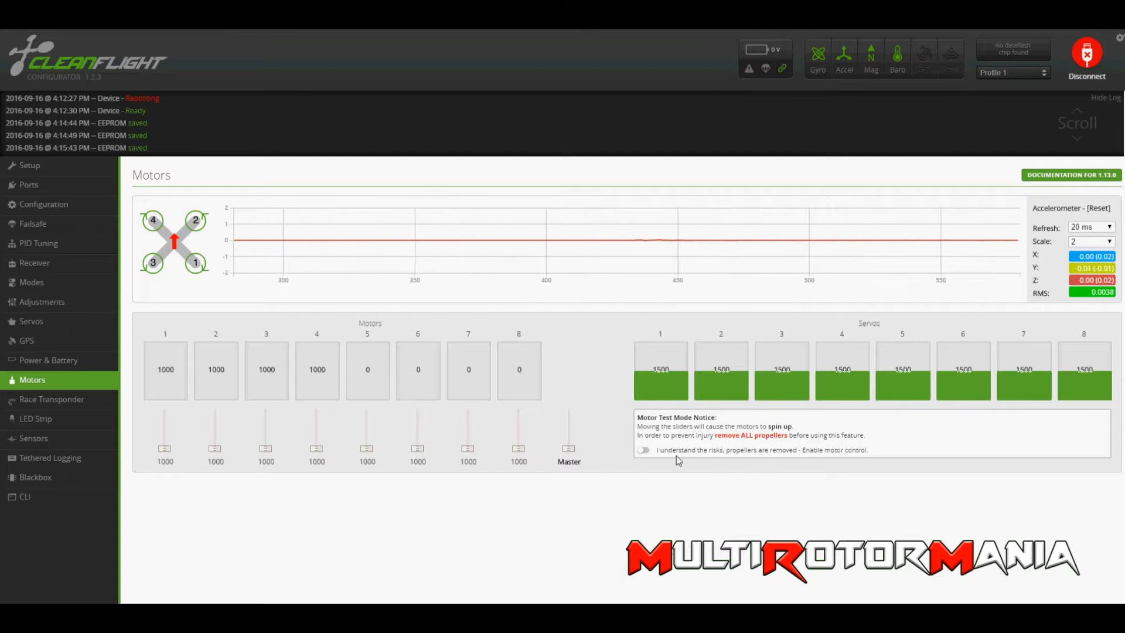
{"action": "left_click", "coordinate": [643, 451]}
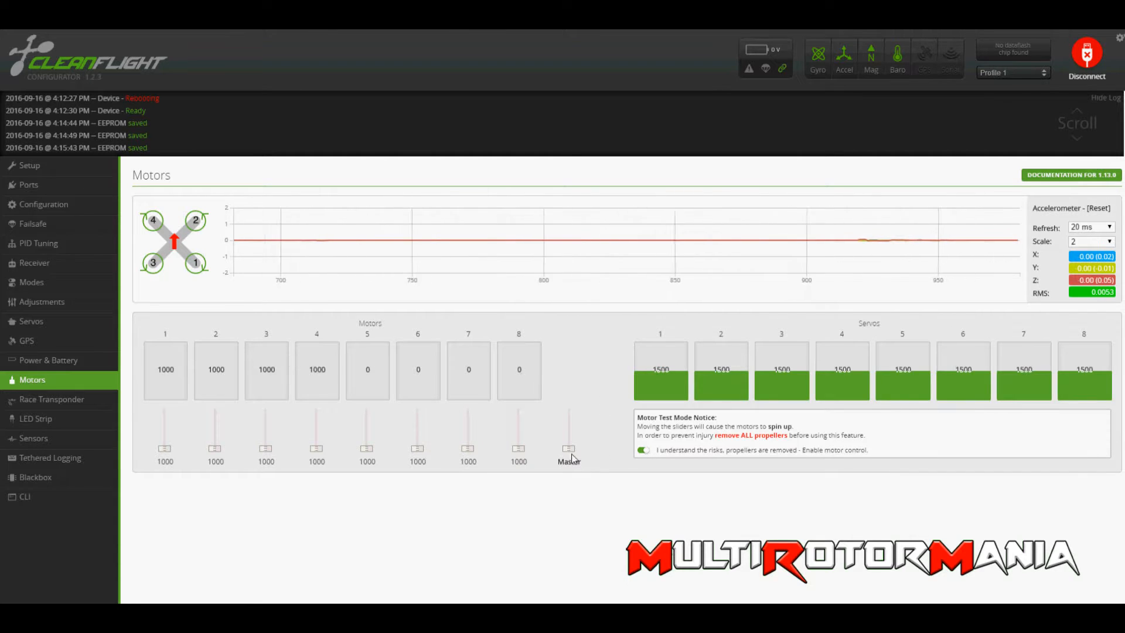
{"action": "left_click_drag", "start_coordinate": [568, 448], "coordinate": [567, 386]}
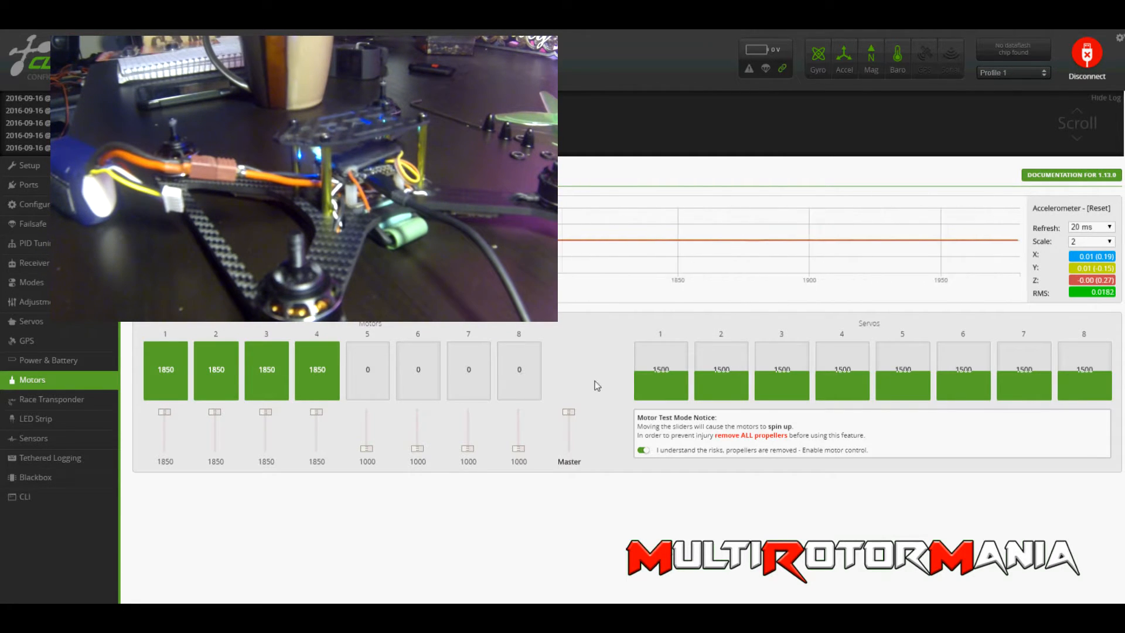
{"action": "left_click_drag", "start_coordinate": [569, 413], "coordinate": [575, 502]}
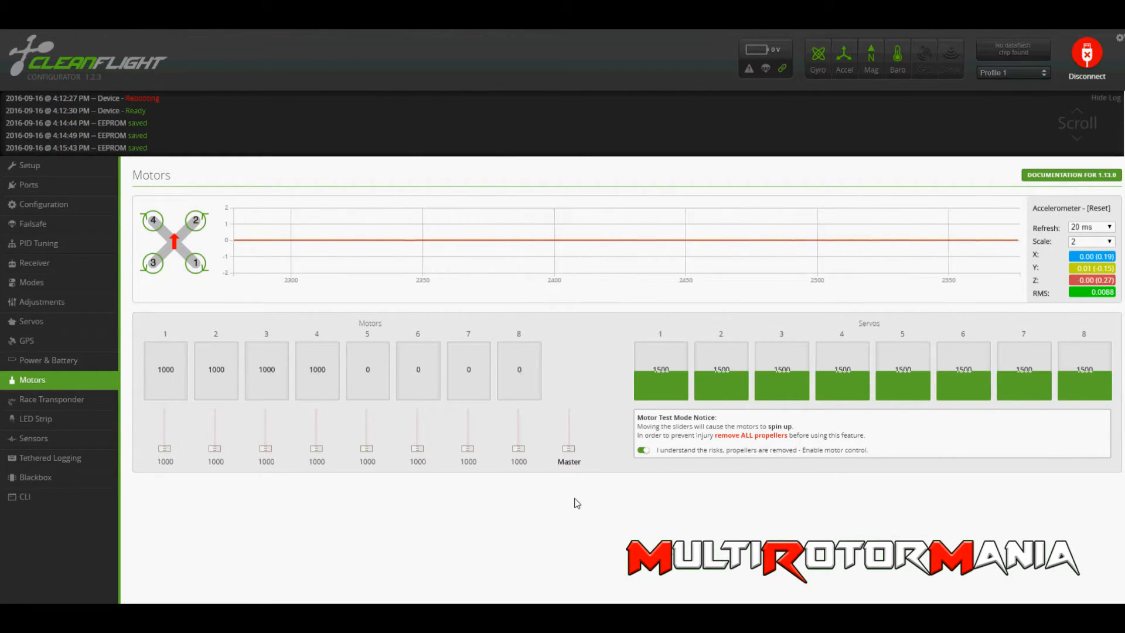
Repeat the master sweep of all motors up to 1850 and back to 1000, and test motor 1 individually.
{"action": "left_click_drag", "start_coordinate": [568, 448], "coordinate": [572, 413]}
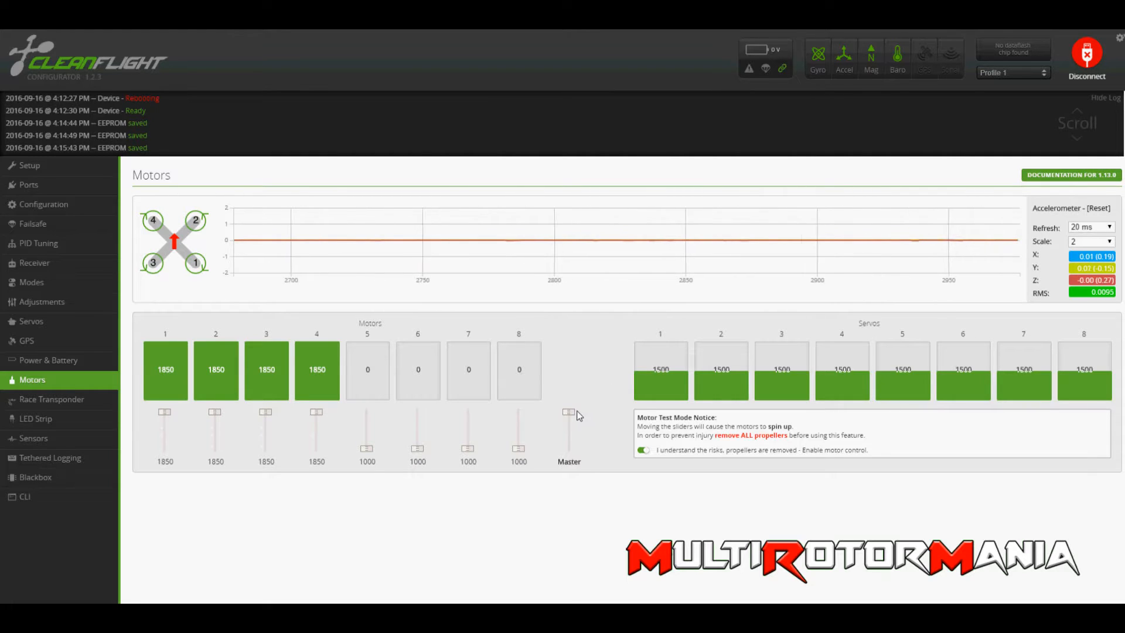
{"action": "left_click_drag", "start_coordinate": [569, 412], "coordinate": [567, 467]}
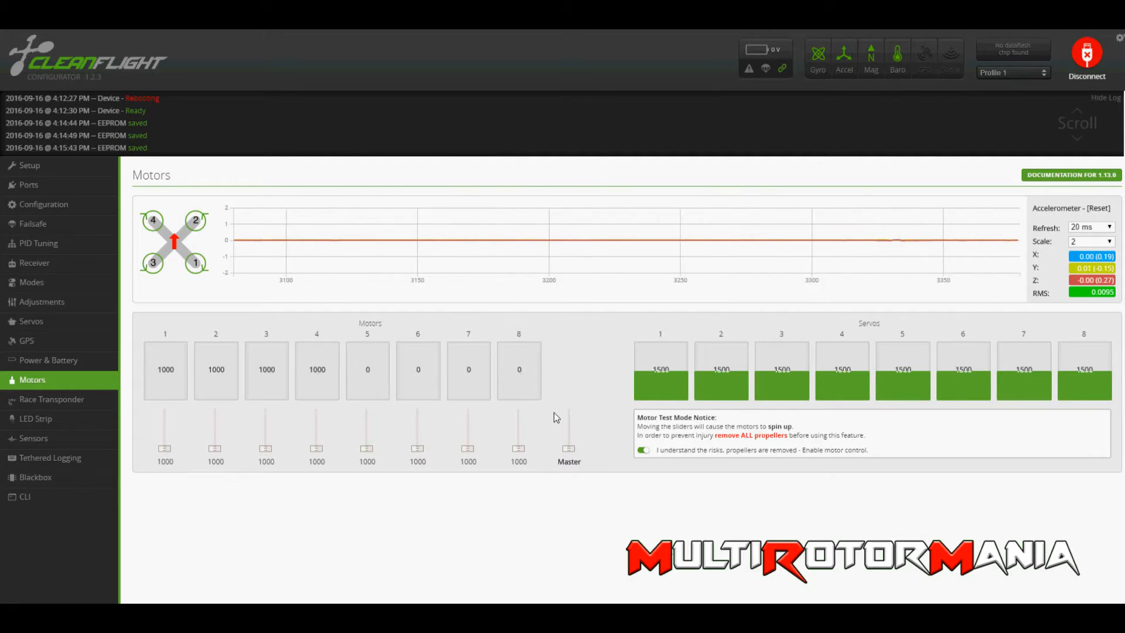
{"action": "left_click_drag", "start_coordinate": [570, 450], "coordinate": [569, 452]}
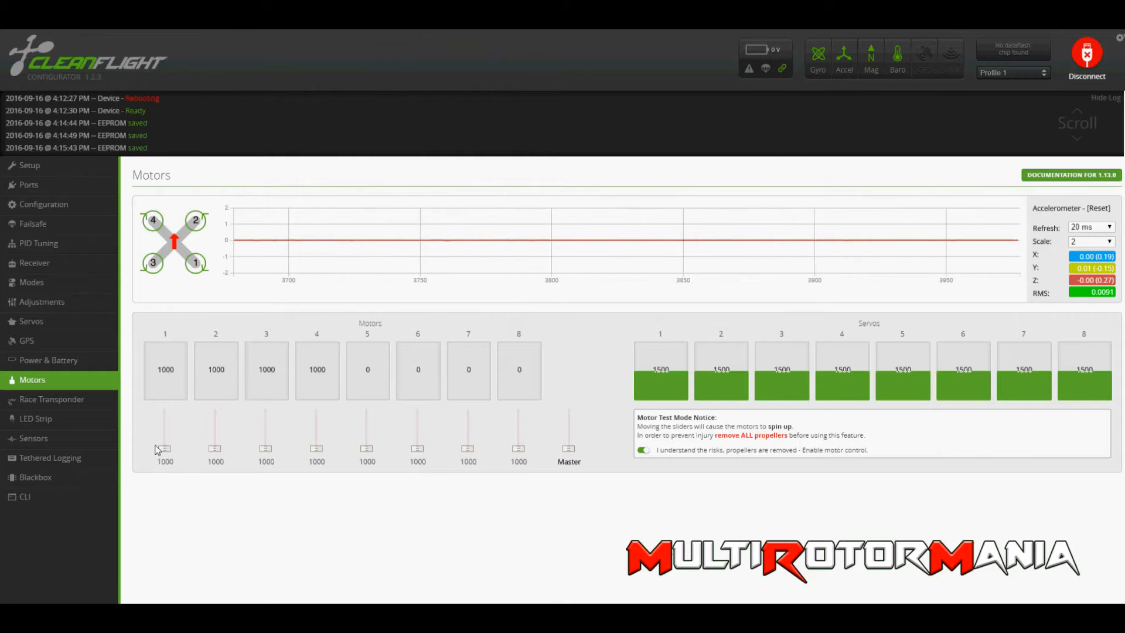
{"action": "left_click_drag", "start_coordinate": [165, 448], "coordinate": [216, 463]}
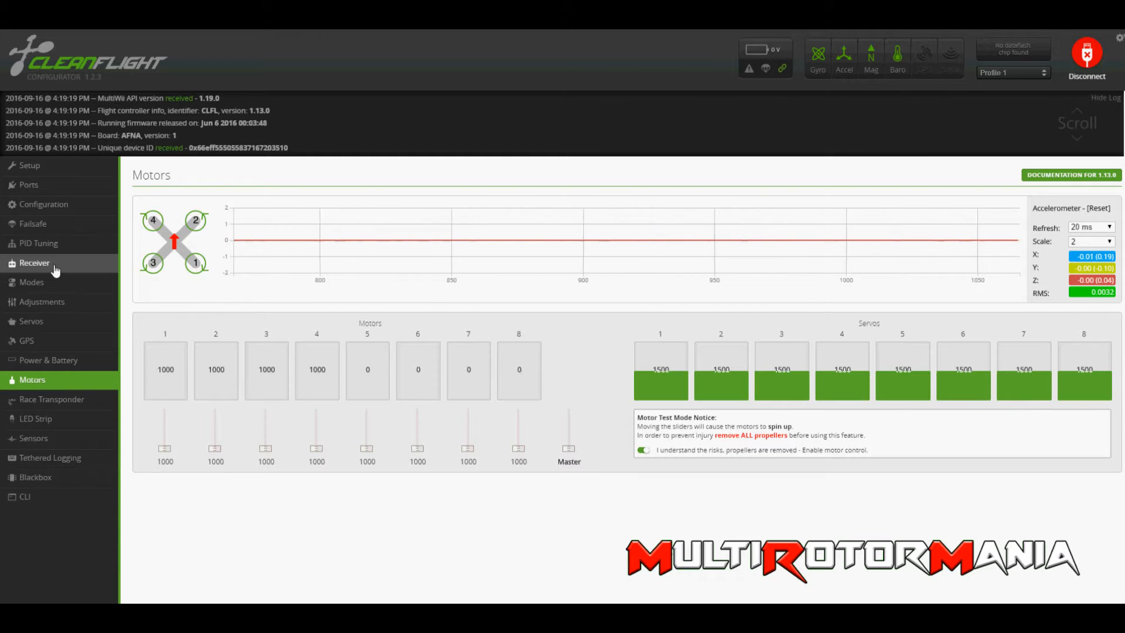
Open the PID tuning settings and examine the available PID controller choices, keeping MultiWii (Rewrite).
{"action": "left_click", "coordinate": [58, 244]}
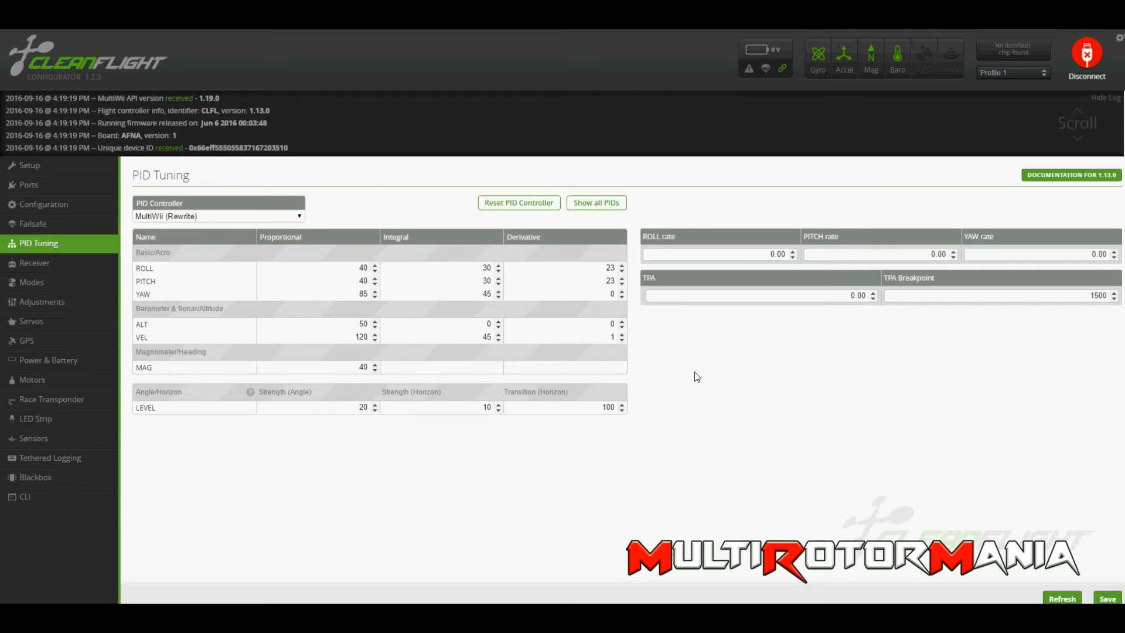
{"action": "left_click", "coordinate": [302, 216]}
{"action": "left_click", "coordinate": [302, 217]}
{"action": "left_click", "coordinate": [343, 250]}
Set the roll, pitch and yaw rates to 0.50 each and save the PID tuning settings.
{"action": "double_click", "coordinate": [772, 255]}
{"action": "type", "text": ".5"}
{"action": "double_click", "coordinate": [935, 253]}
{"action": "type", "text": ".5"}
{"action": "key", "text": "Tab"}
{"action": "type", "text": "0.50"}
{"action": "double_click", "coordinate": [764, 256]}
{"action": "left_click", "coordinate": [944, 252]}
{"action": "double_click", "coordinate": [1099, 253]}
{"action": "left_click", "coordinate": [1106, 598]}
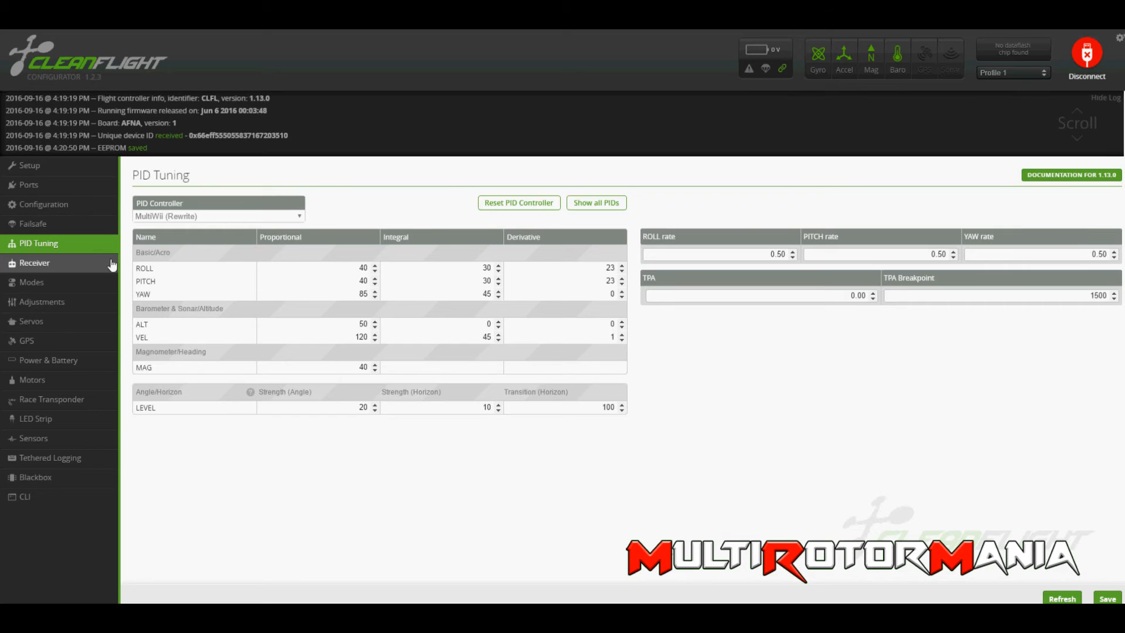
Check the receiver's throttle and RC rate settings and disconnect from the flight controller.
{"action": "left_click", "coordinate": [35, 263]}
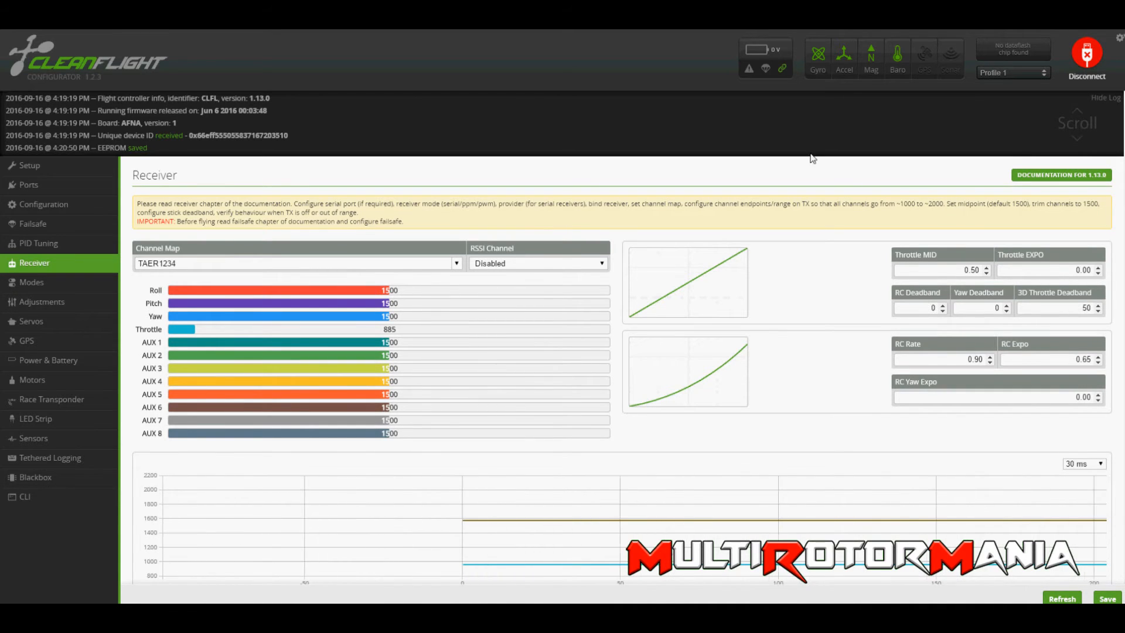
{"action": "left_click", "coordinate": [1085, 54]}
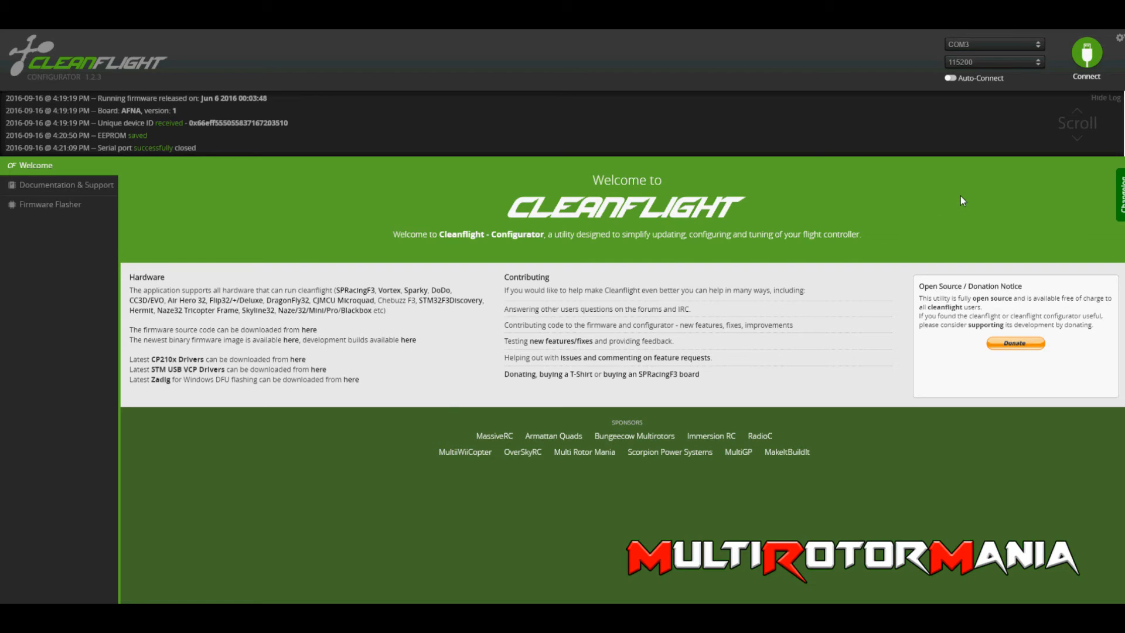
Reconnect to the flight controller and review the assigned flight mode ranges, from ARM through BEEPER.
{"action": "left_click", "coordinate": [1083, 62]}
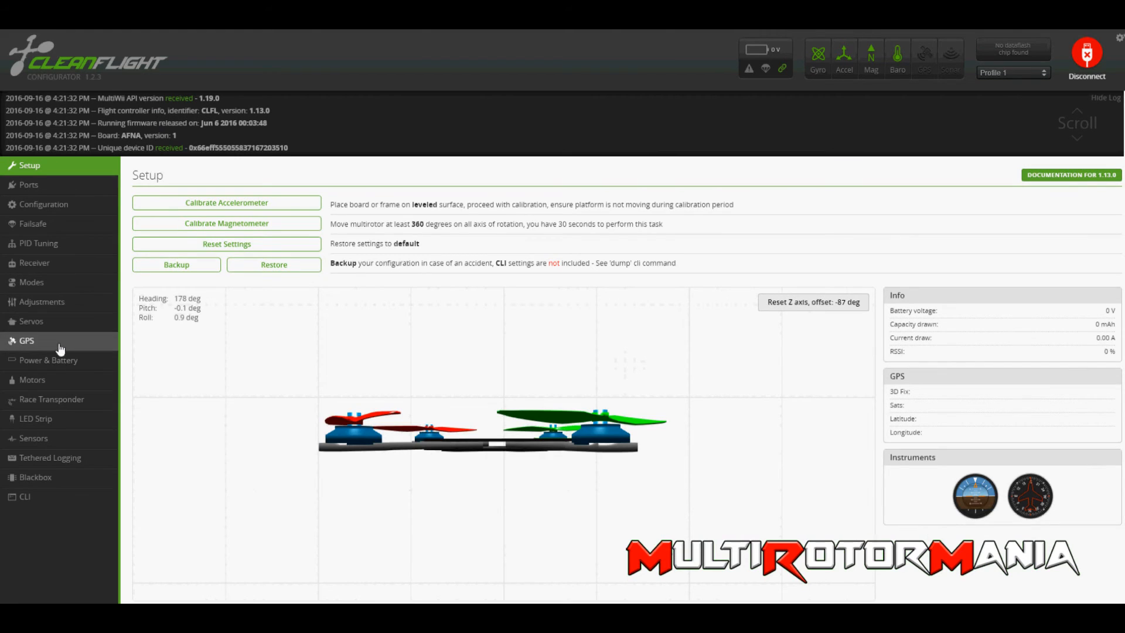
{"action": "left_click", "coordinate": [57, 283]}
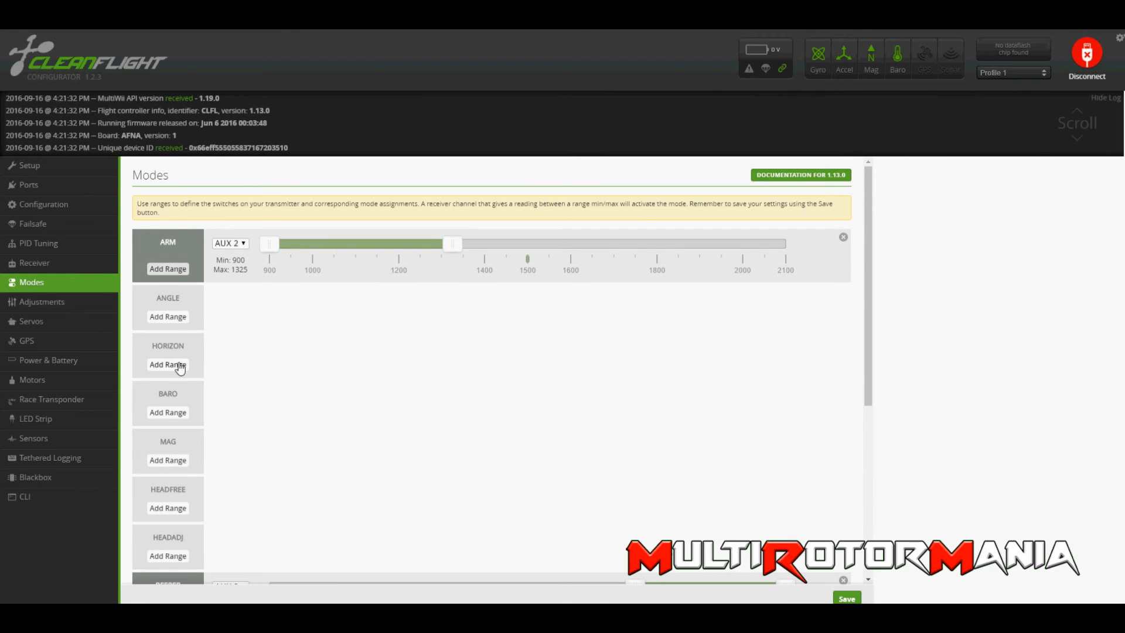
{"action": "scroll", "coordinate": [199, 351], "scroll_direction": "down", "scroll_amount": 1}
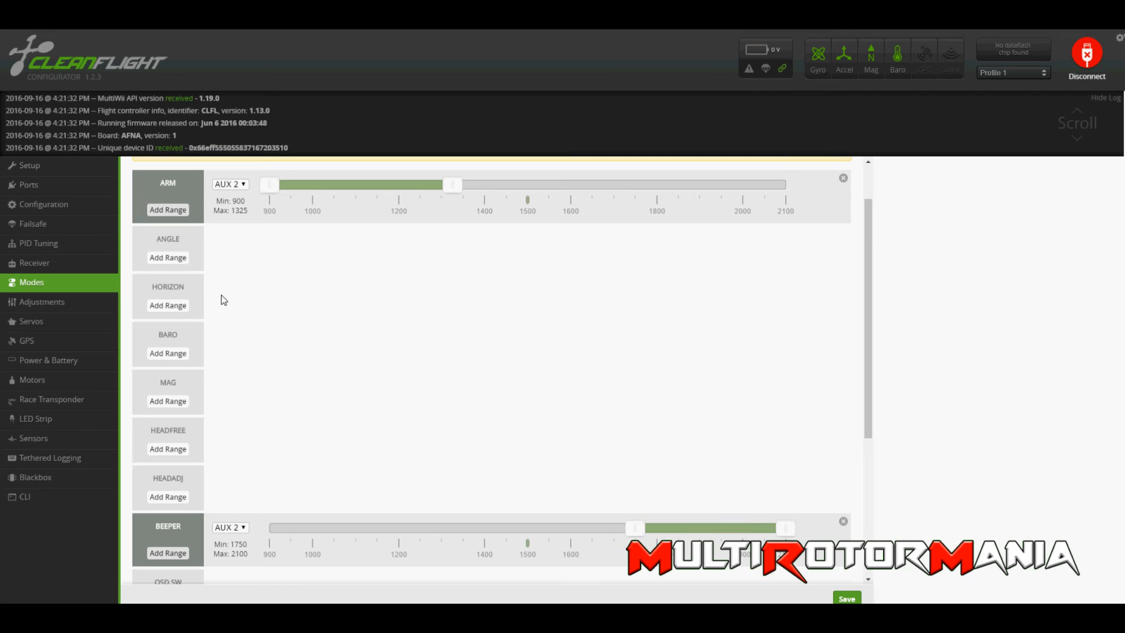
{"action": "scroll", "coordinate": [212, 343], "scroll_direction": "down", "scroll_amount": 1}
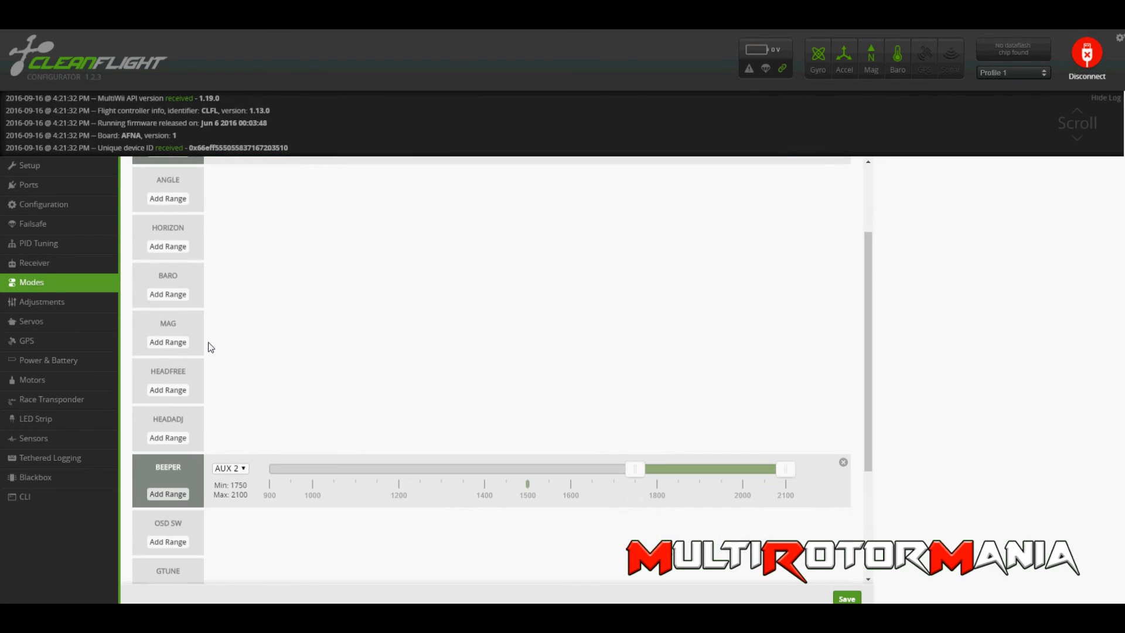
Look through the ports, configuration, failsafe, PID tuning and receiver settings, and return to the flight modes.
{"action": "left_click", "coordinate": [56, 191]}
{"action": "left_click", "coordinate": [62, 205]}
{"action": "left_click", "coordinate": [63, 218]}
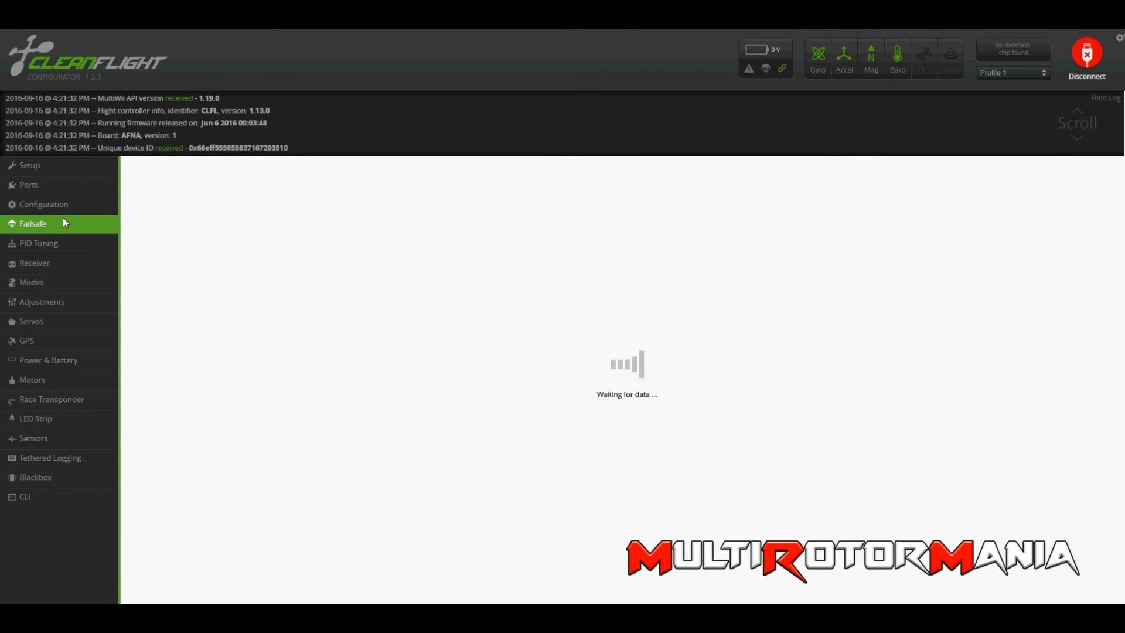
{"action": "left_click", "coordinate": [70, 242]}
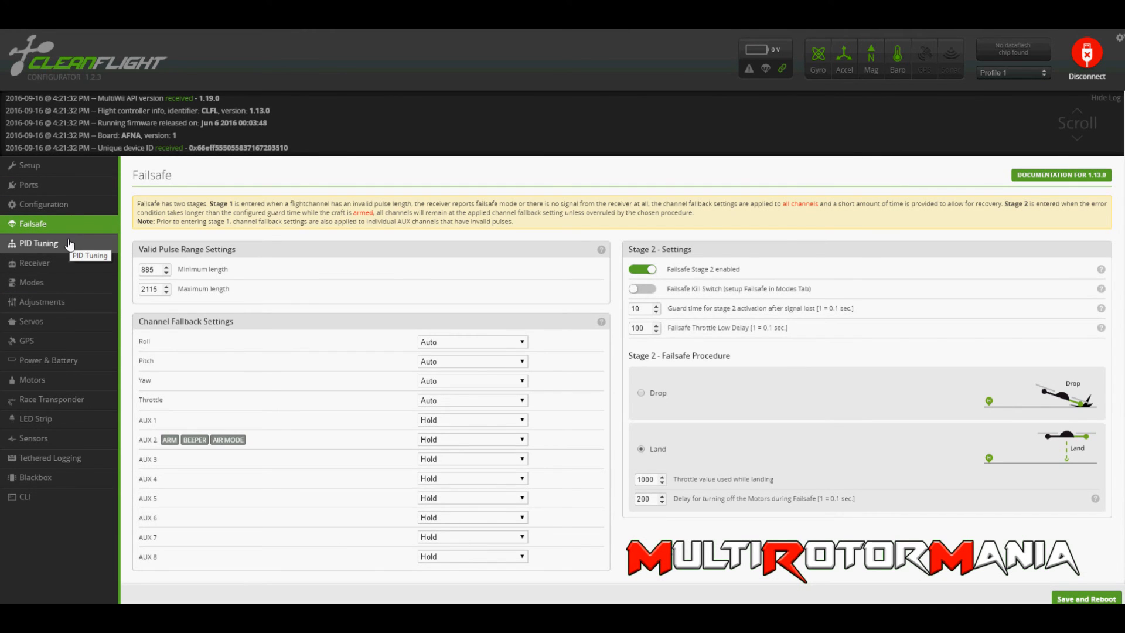
{"action": "left_click", "coordinate": [68, 262]}
{"action": "left_click", "coordinate": [76, 284]}
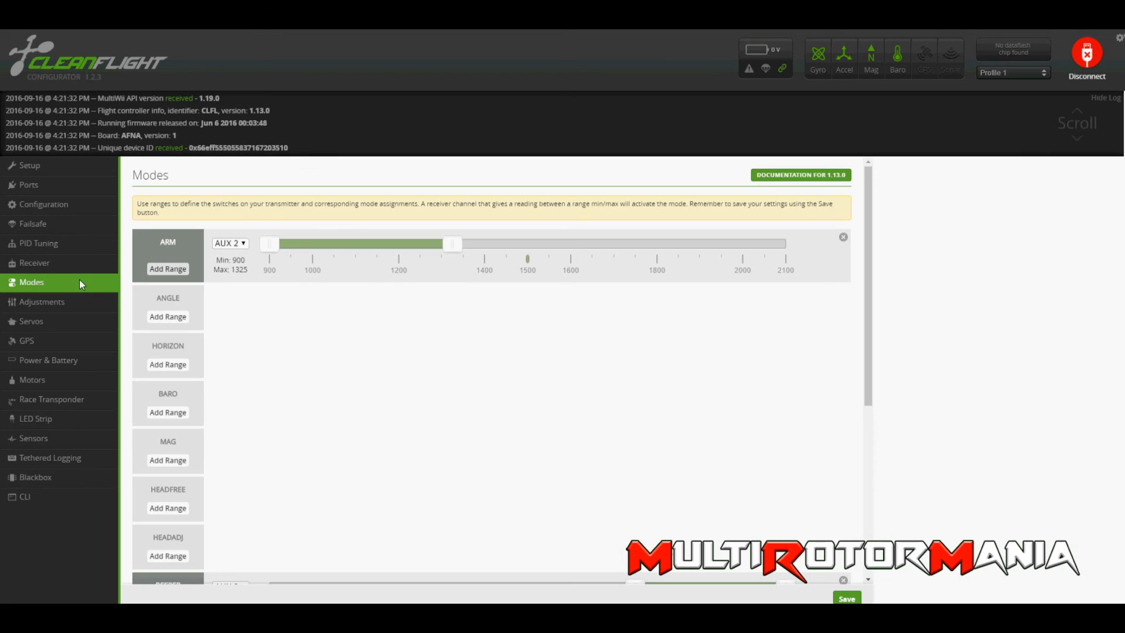